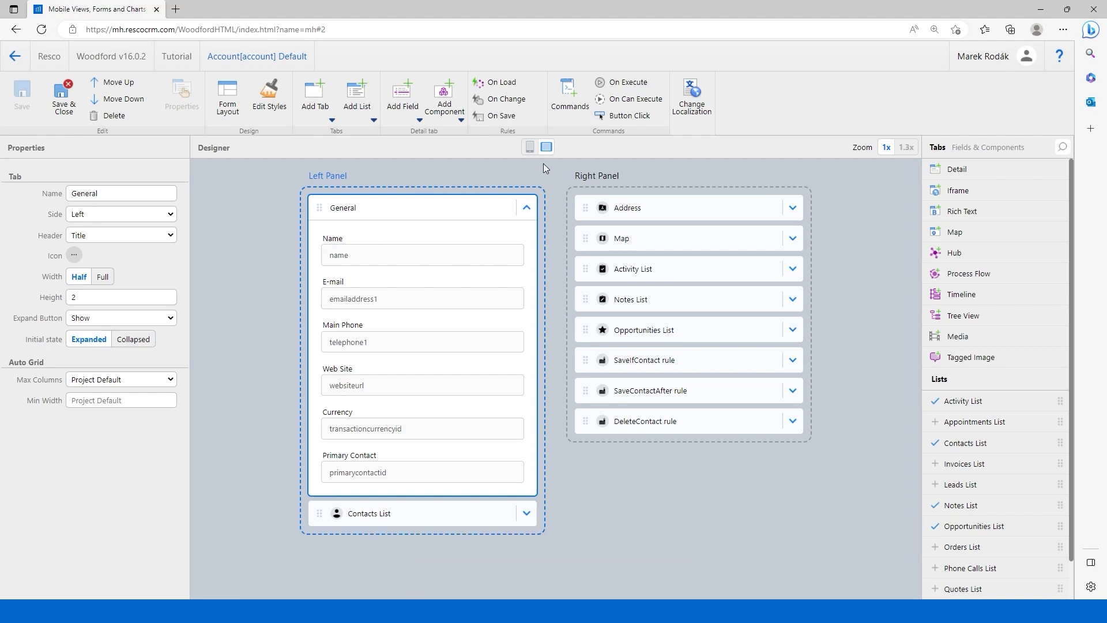
# Compare the form's small-screen and wide-screen layouts, and inspect the properties of the Name field among the fields and components.
pyautogui.click(529, 147)
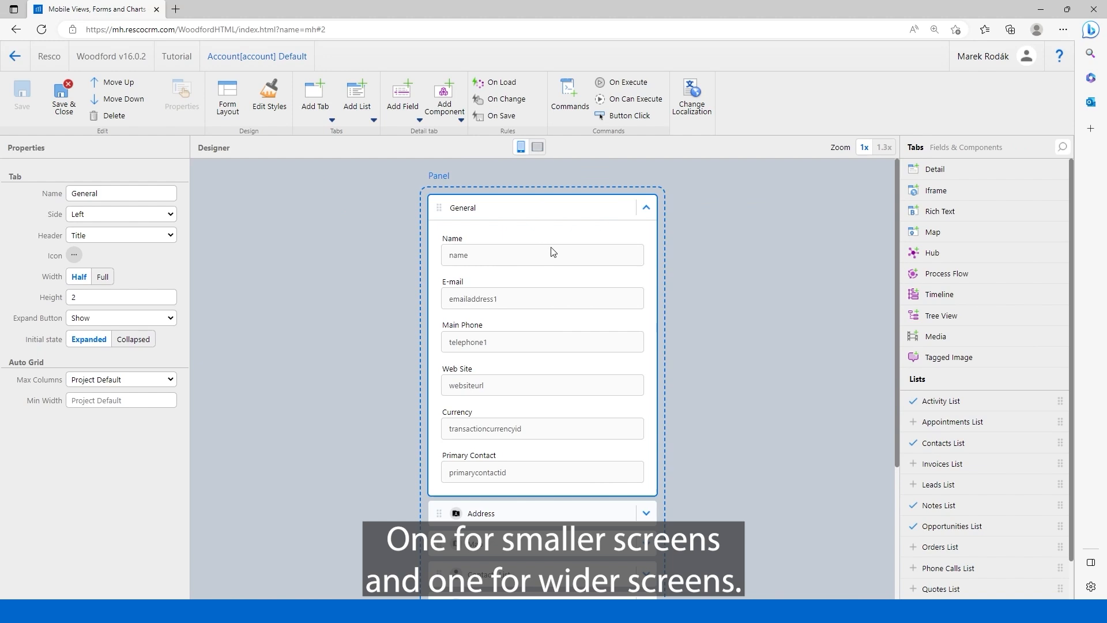
pyautogui.click(537, 147)
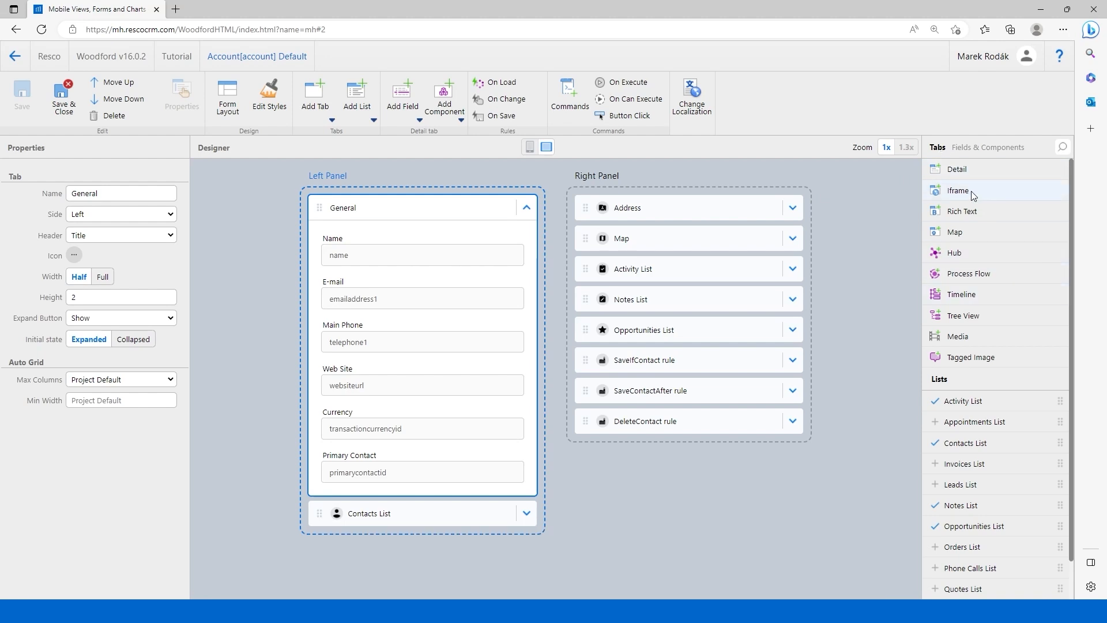
pyautogui.click(987, 147)
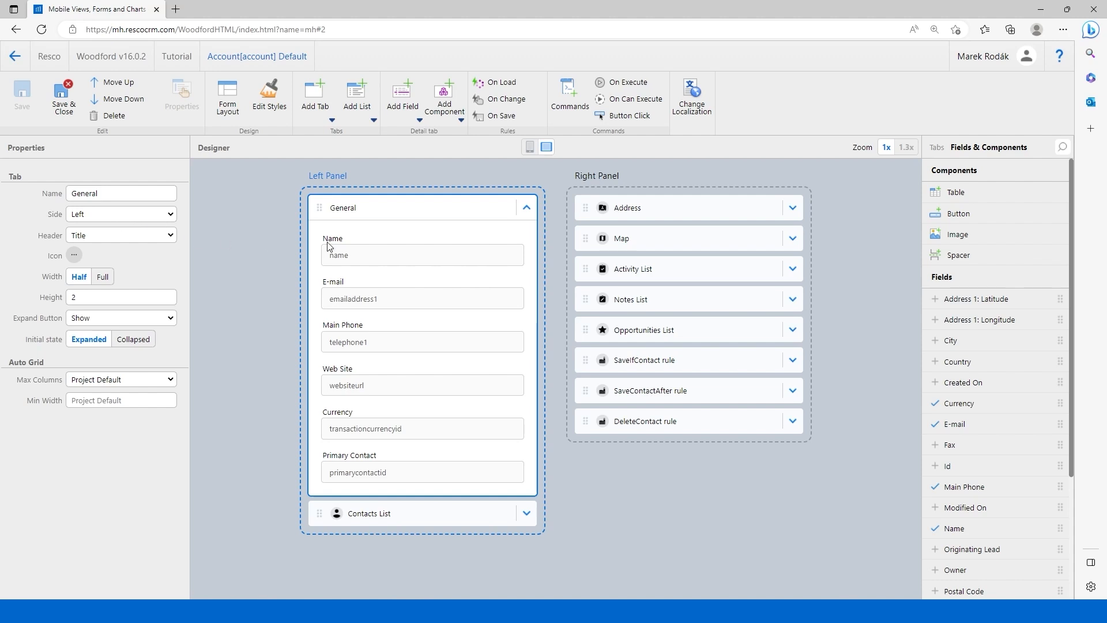
pyautogui.click(372, 262)
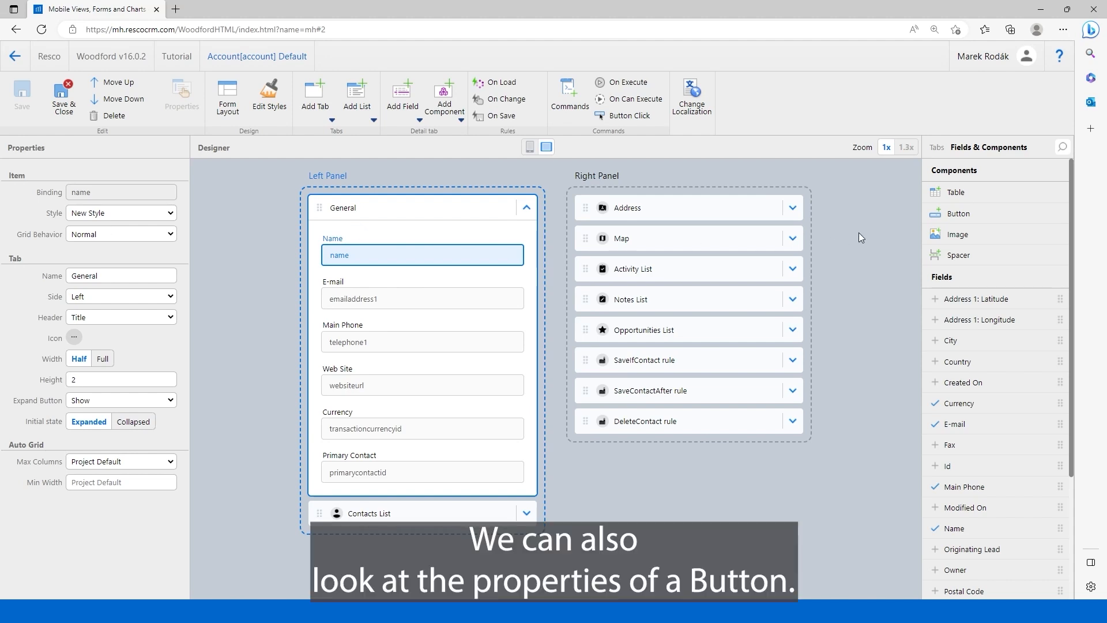
# Add a Button and an Image component below Primary Contact in the General tab, and delete both components.
pyautogui.moveTo(974, 217); pyautogui.dragTo(403, 500)
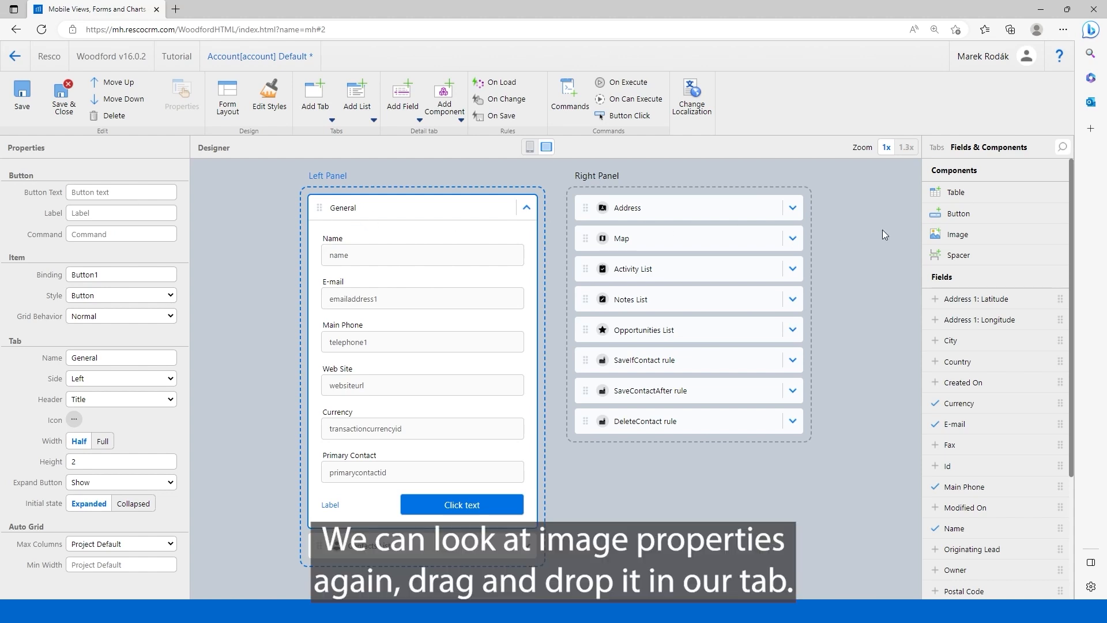
pyautogui.moveTo(977, 233); pyautogui.dragTo(478, 503)
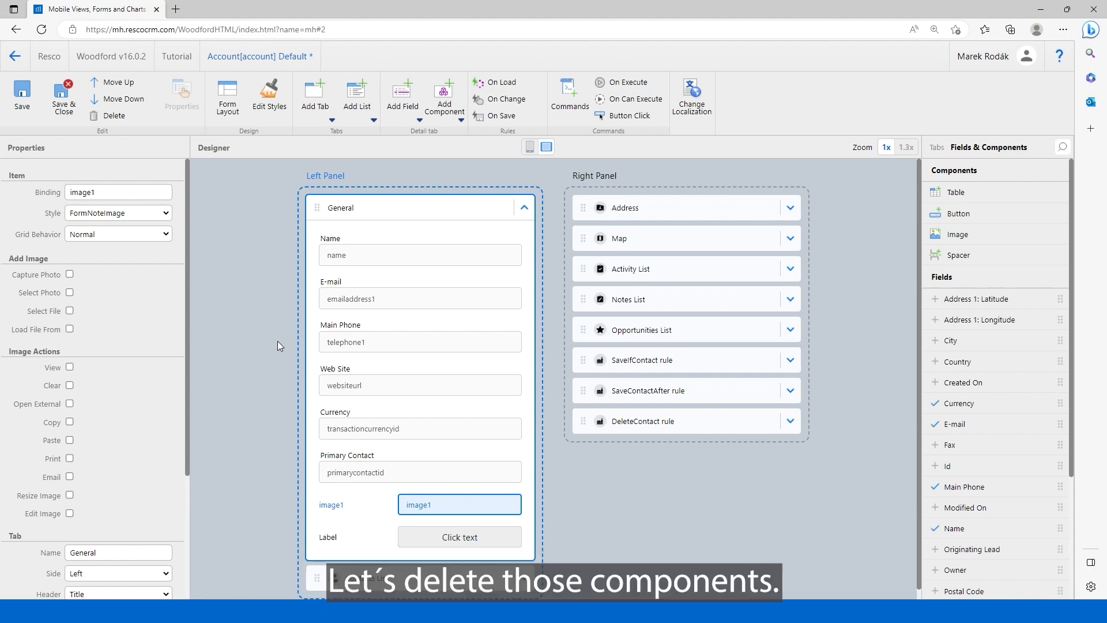
pyautogui.click(114, 116)
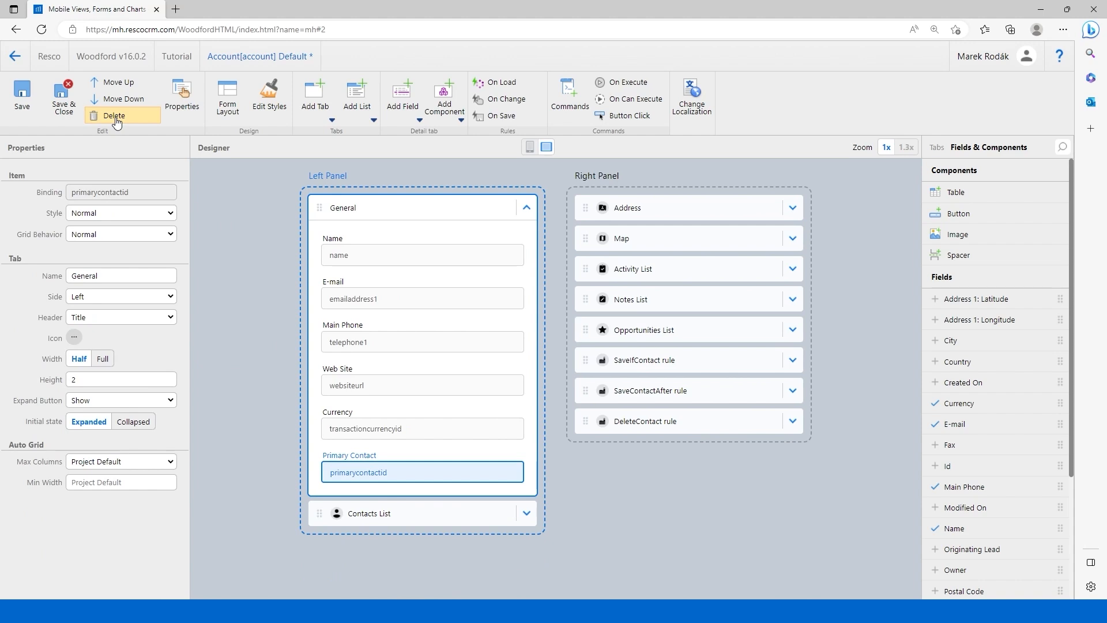
# Set the General tab's side to Right and return it to Left.
pyautogui.click(381, 212)
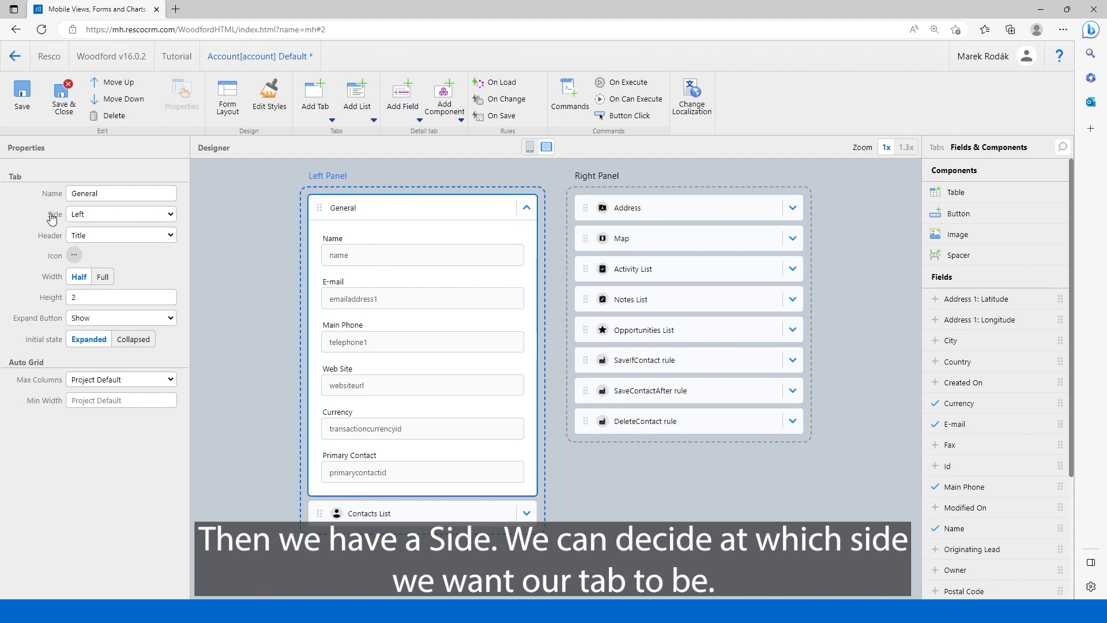
pyautogui.moveTo(52, 216)
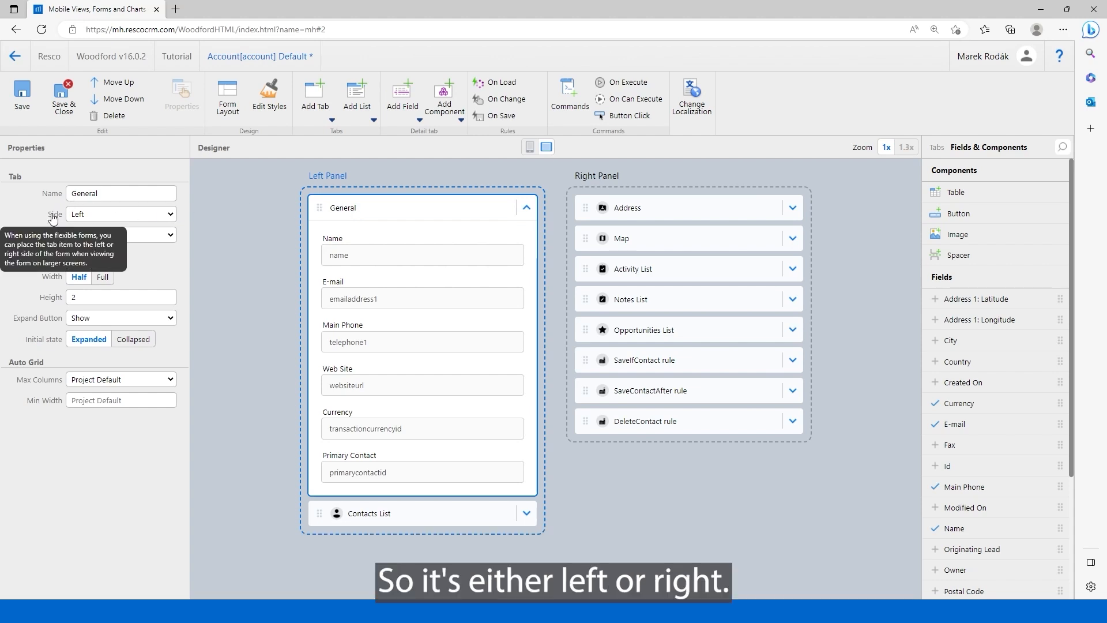
pyautogui.click(94, 216)
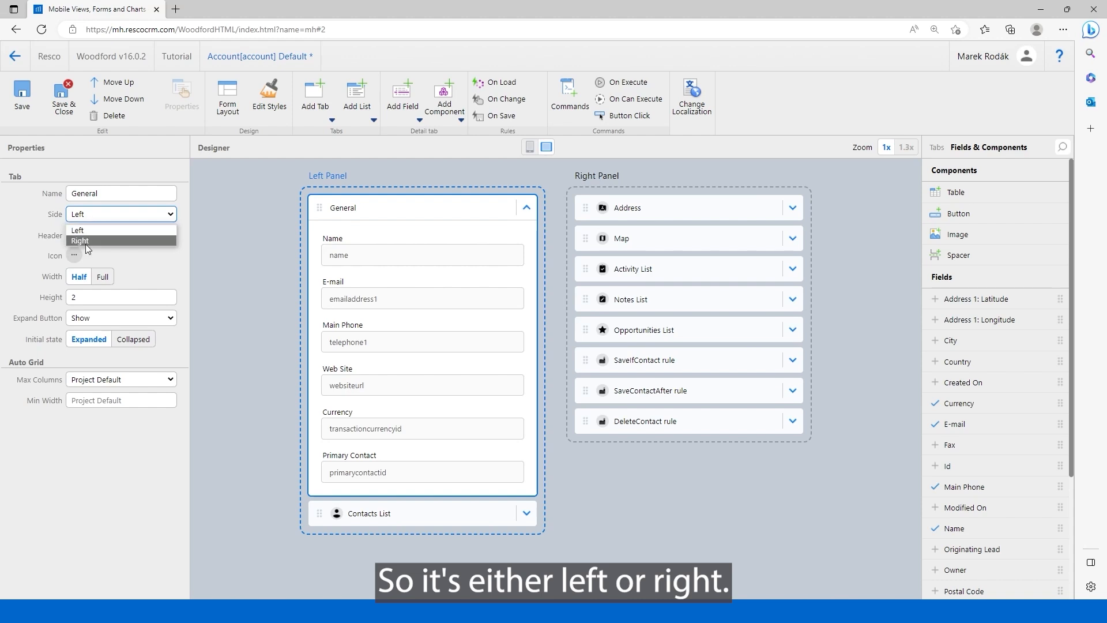
pyautogui.click(87, 241)
pyautogui.click(101, 216)
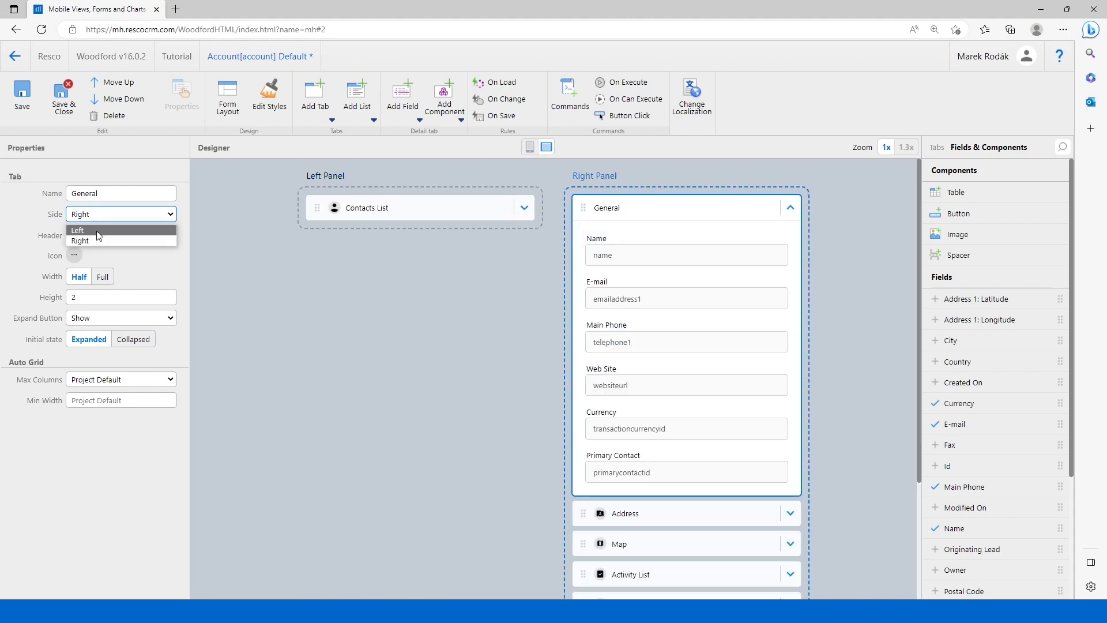
pyautogui.click(85, 228)
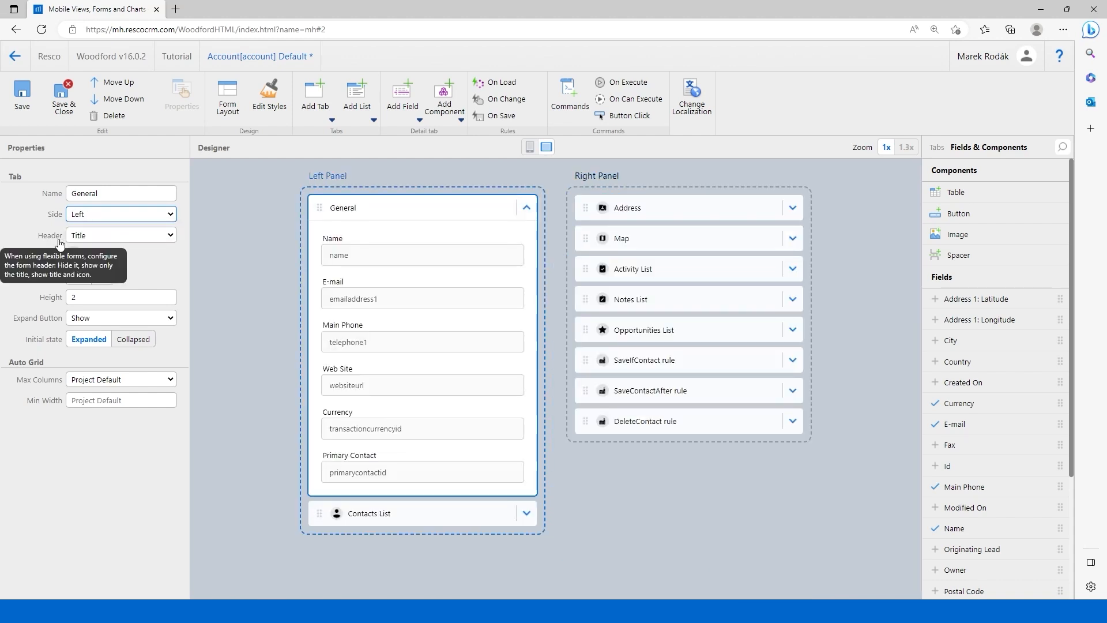
# Try the Hidden and Icon And Title header styles on the General tab, and restore its header to Title.
pyautogui.click(101, 236)
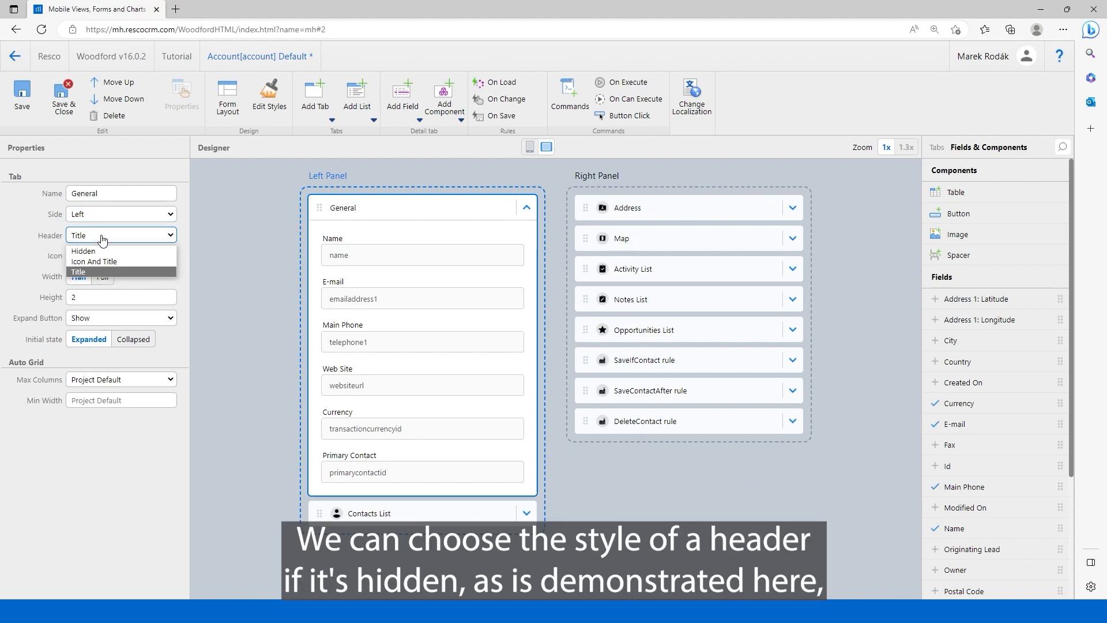
pyautogui.click(96, 248)
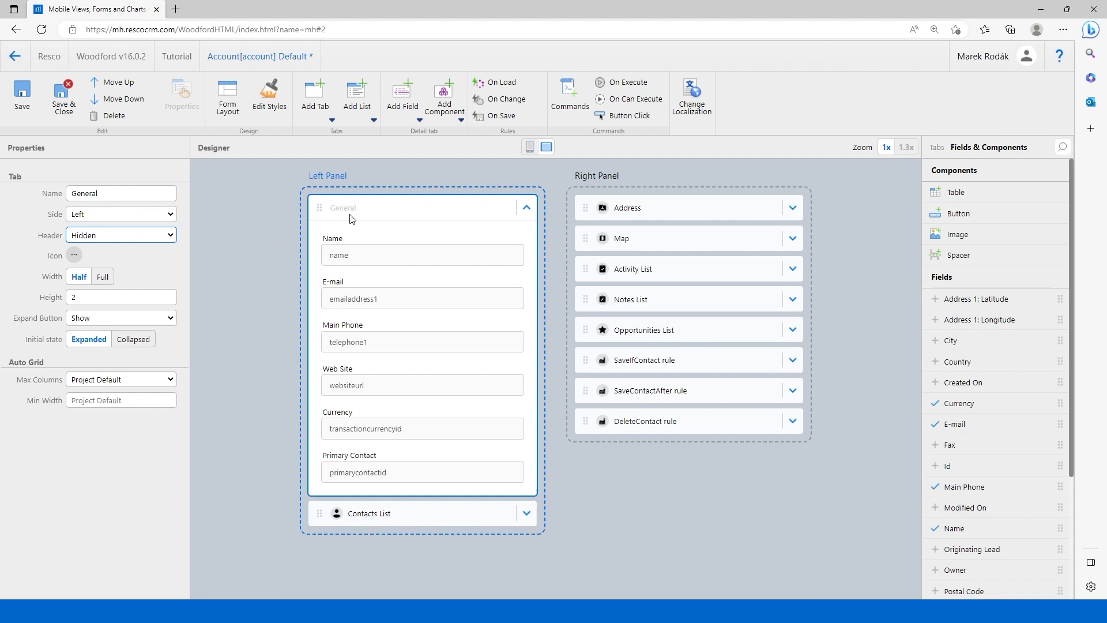
pyautogui.click(144, 236)
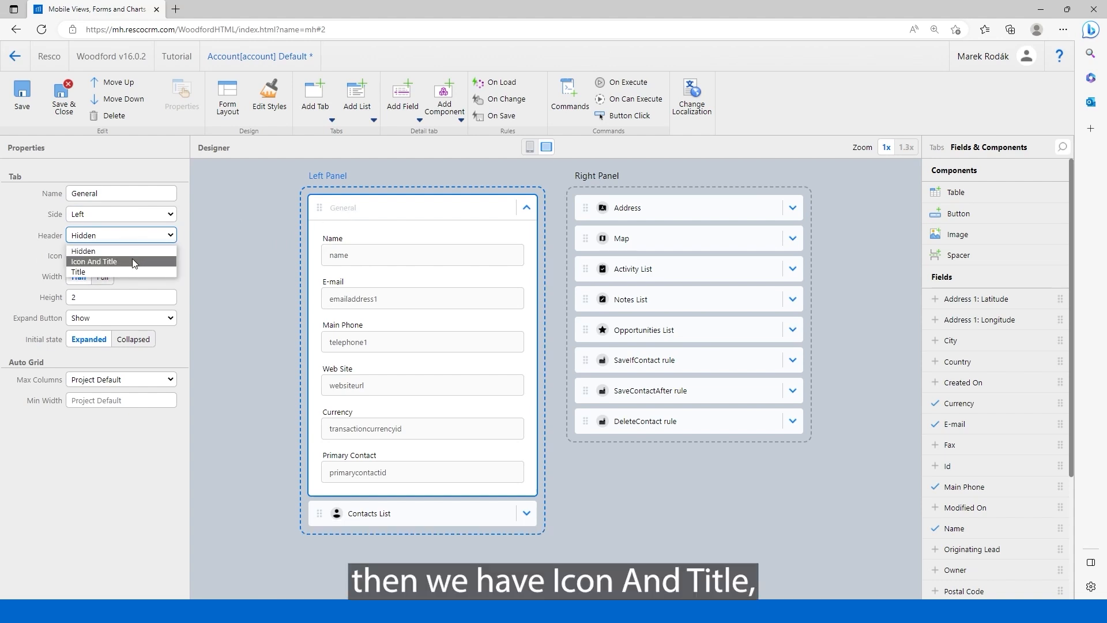
pyautogui.click(134, 262)
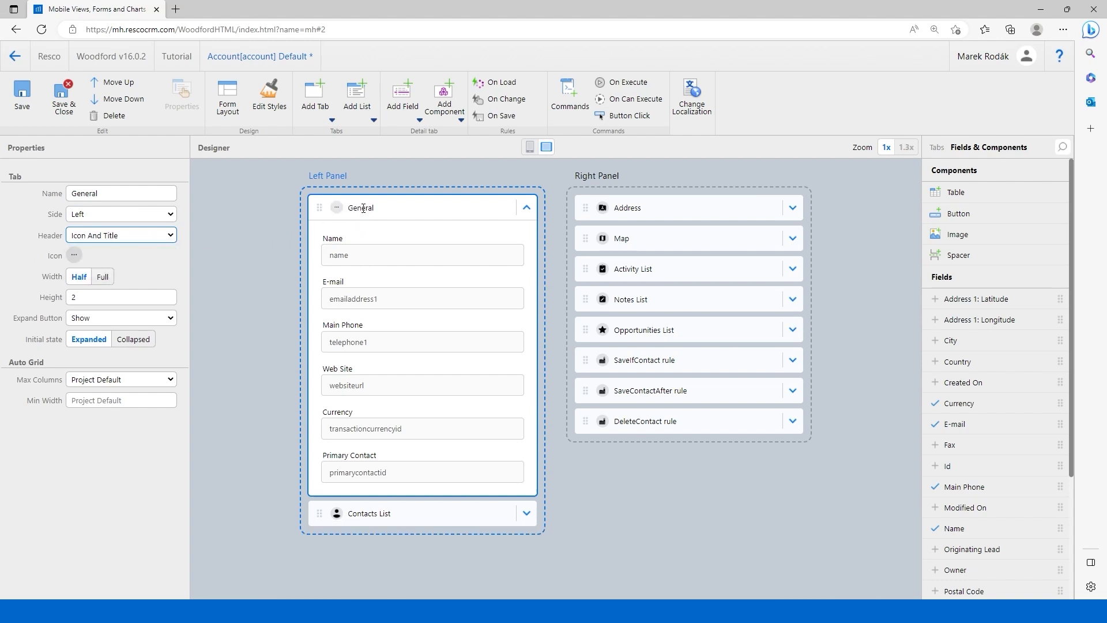
pyautogui.click(154, 241)
pyautogui.click(123, 267)
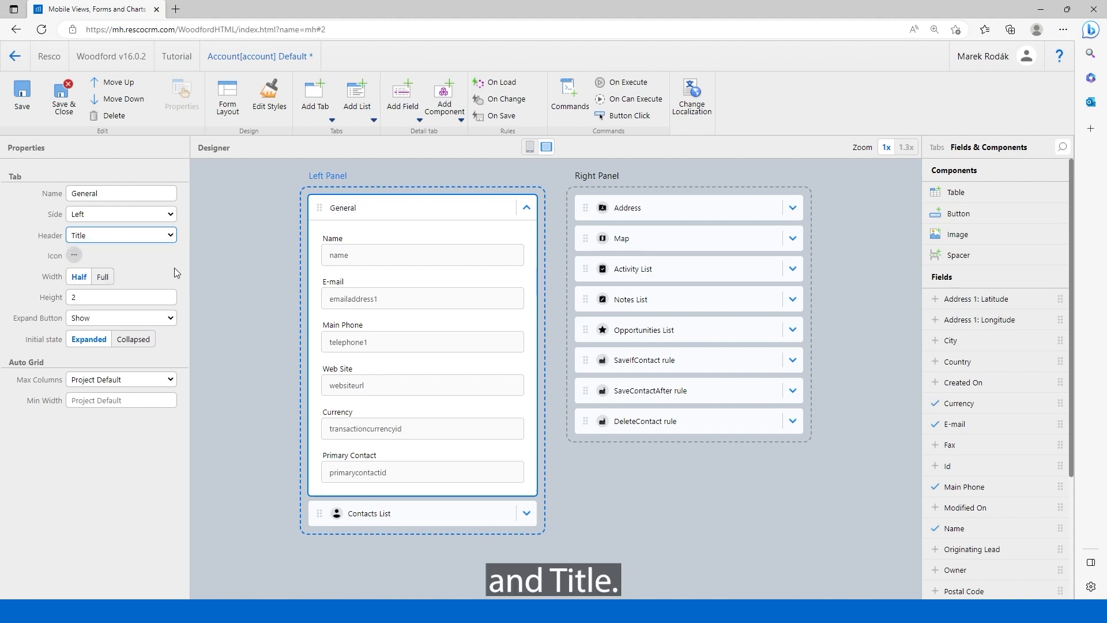
# Browse the icons available for the General tab and the PNG image upload option, closing both without choosing an icon.
pyautogui.click(74, 255)
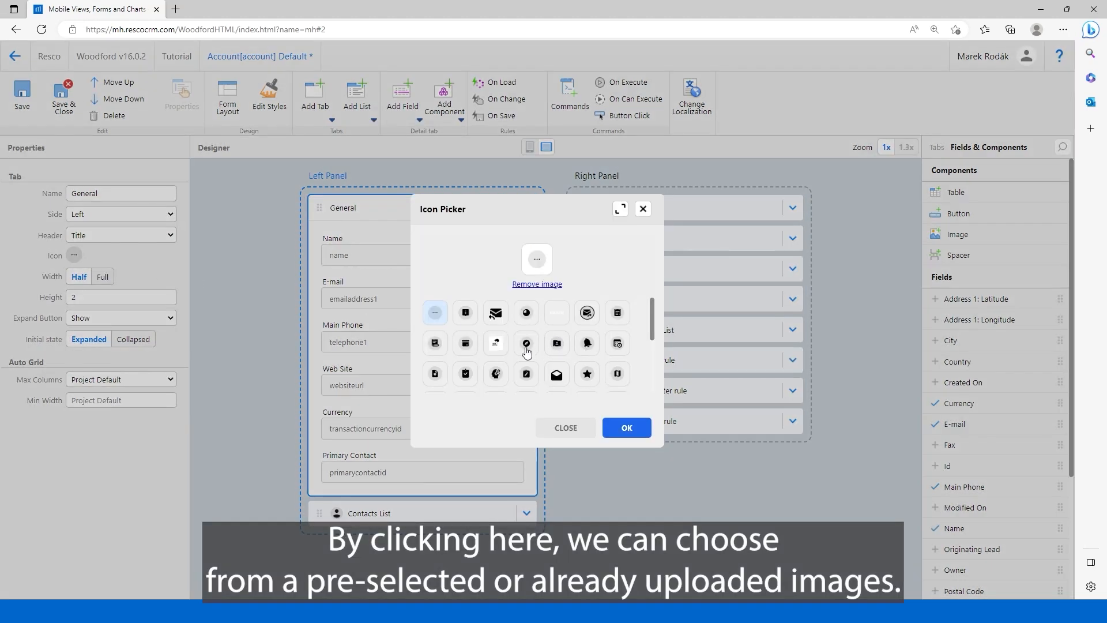
pyautogui.scroll(-1, 542, 337)
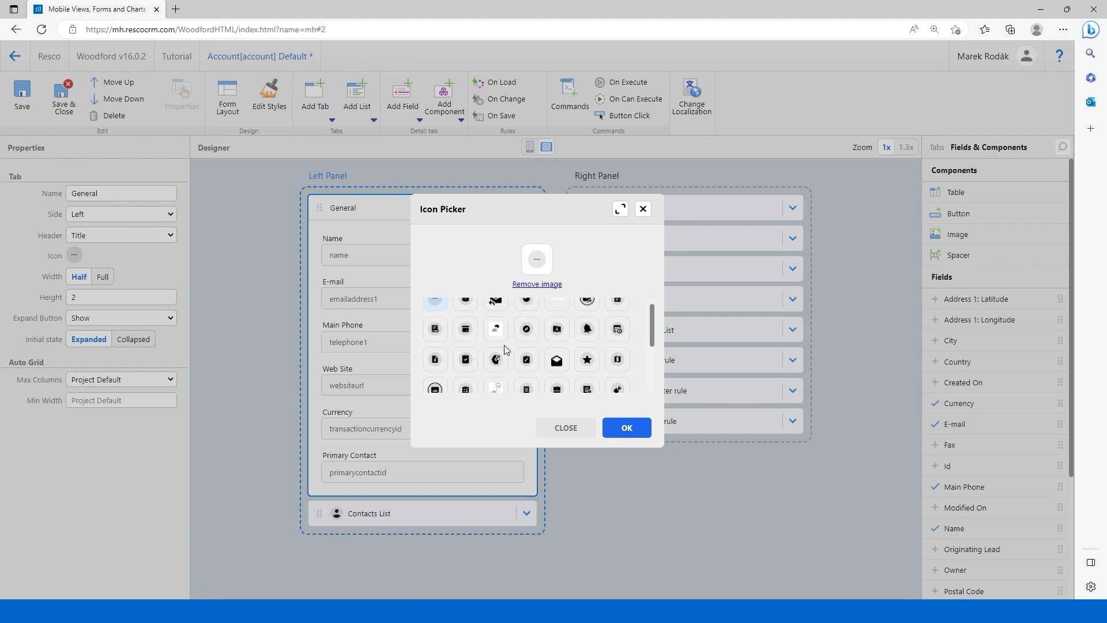
pyautogui.click(539, 265)
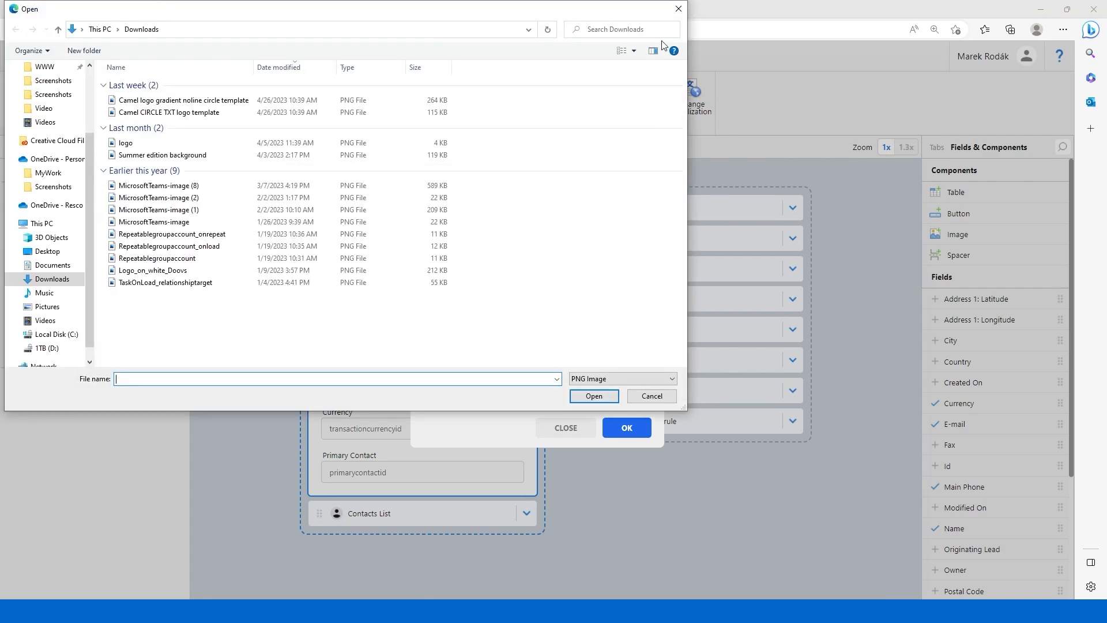
pyautogui.click(678, 9)
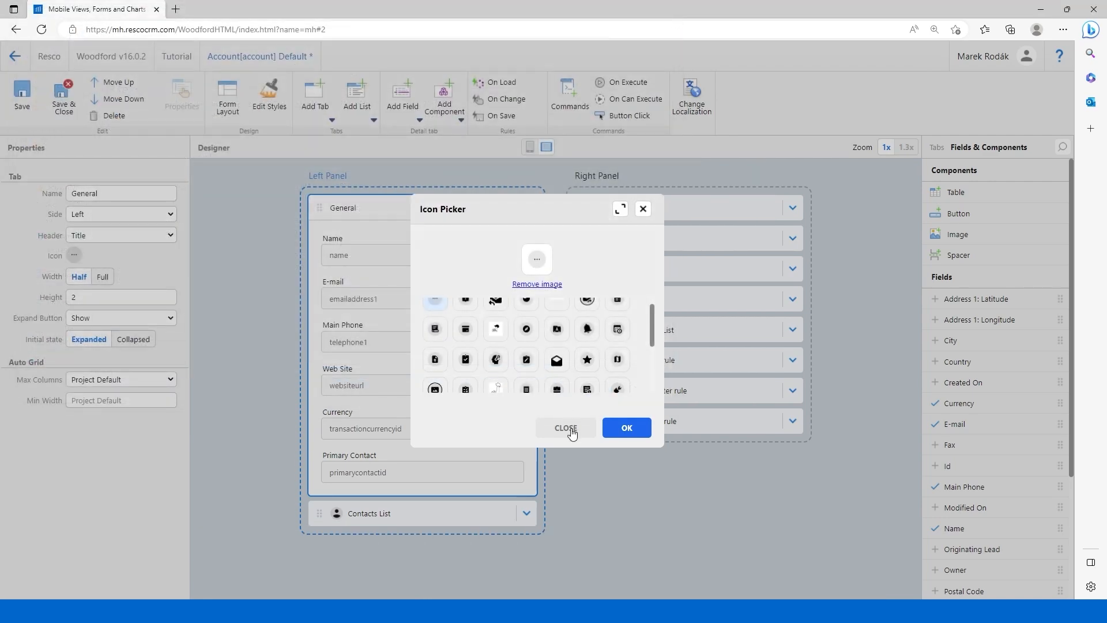
pyautogui.click(565, 427)
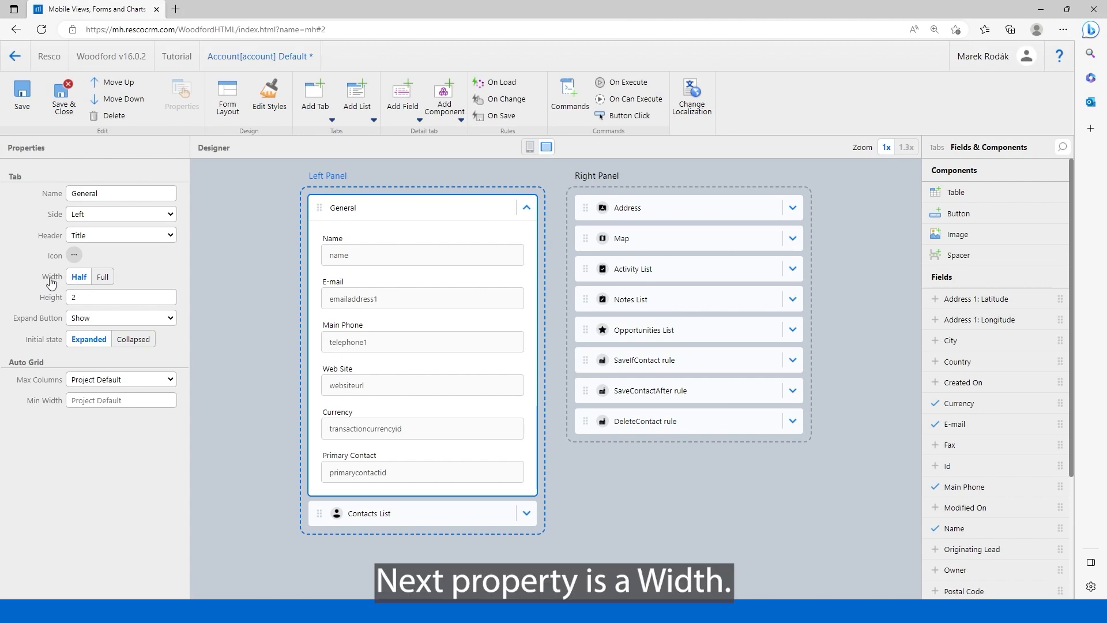
# Switch to Resco Mobile CRM and open the Crown Business Center account to examine how wide its Info and Map tabs are displayed.
pyautogui.moveTo(51, 283)
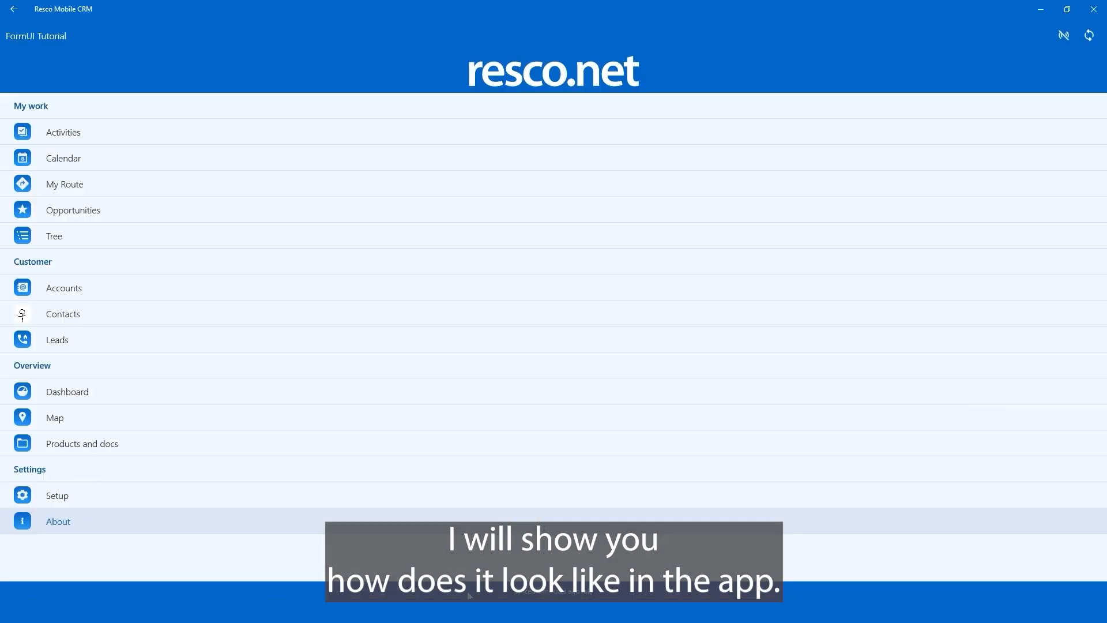
pyautogui.click(149, 298)
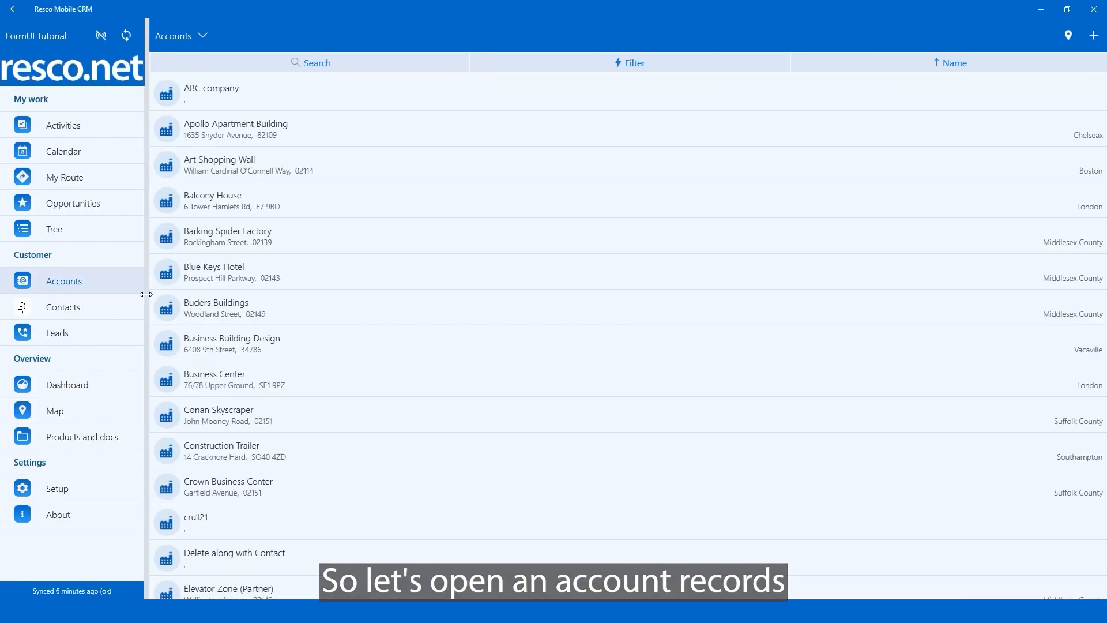
pyautogui.click(296, 490)
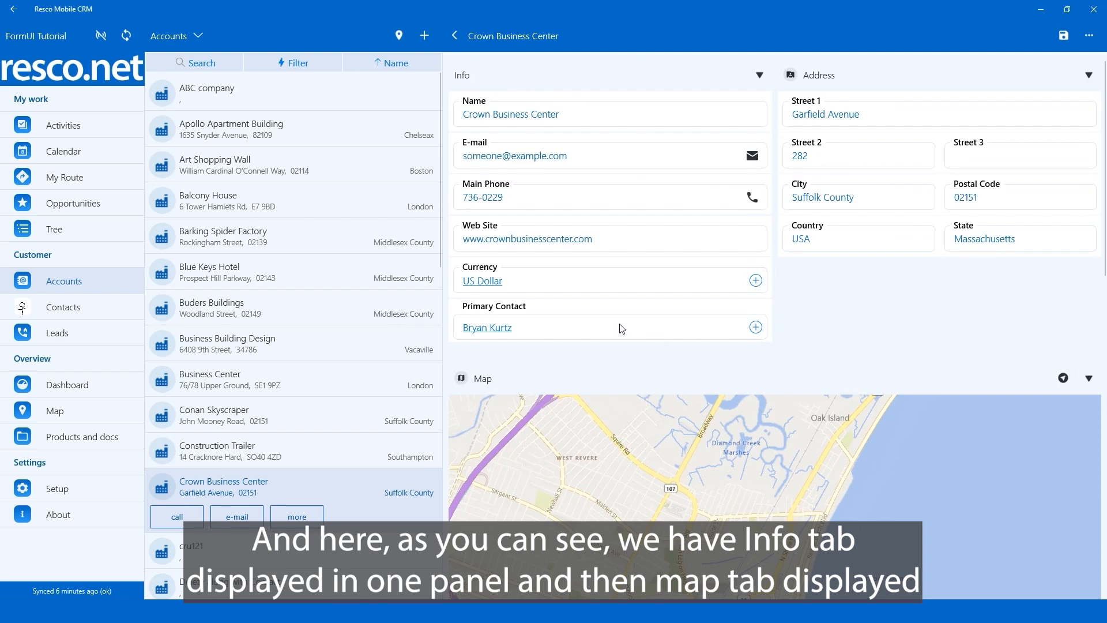
pyautogui.scroll(-3, 633, 323)
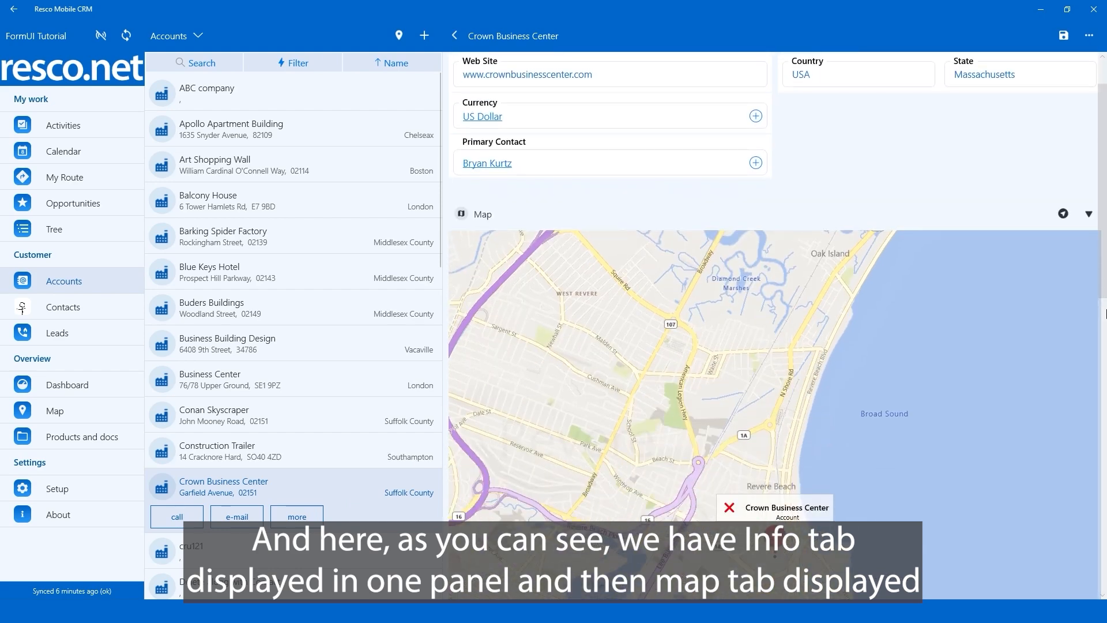
pyautogui.scroll(-3, 1104, 322)
pyautogui.moveTo(1105, 374); pyautogui.dragTo(1106, 346)
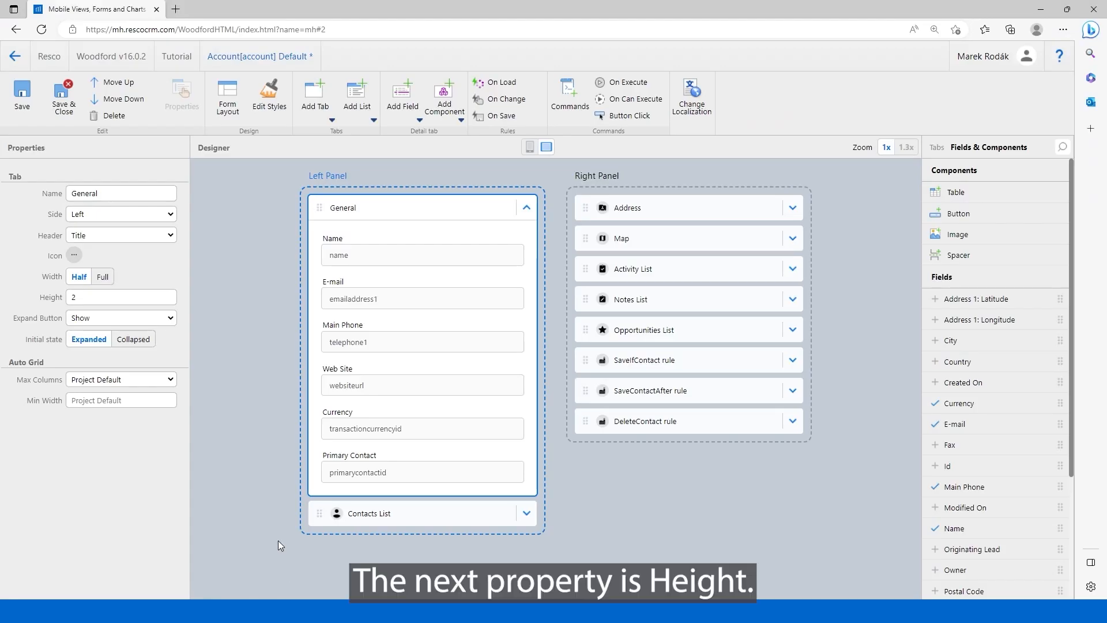
# Check the Height property of the Opportunities List in Woodford, and examine the associated lists on the account record in Resco Mobile CRM.
pyautogui.moveTo(109, 294)
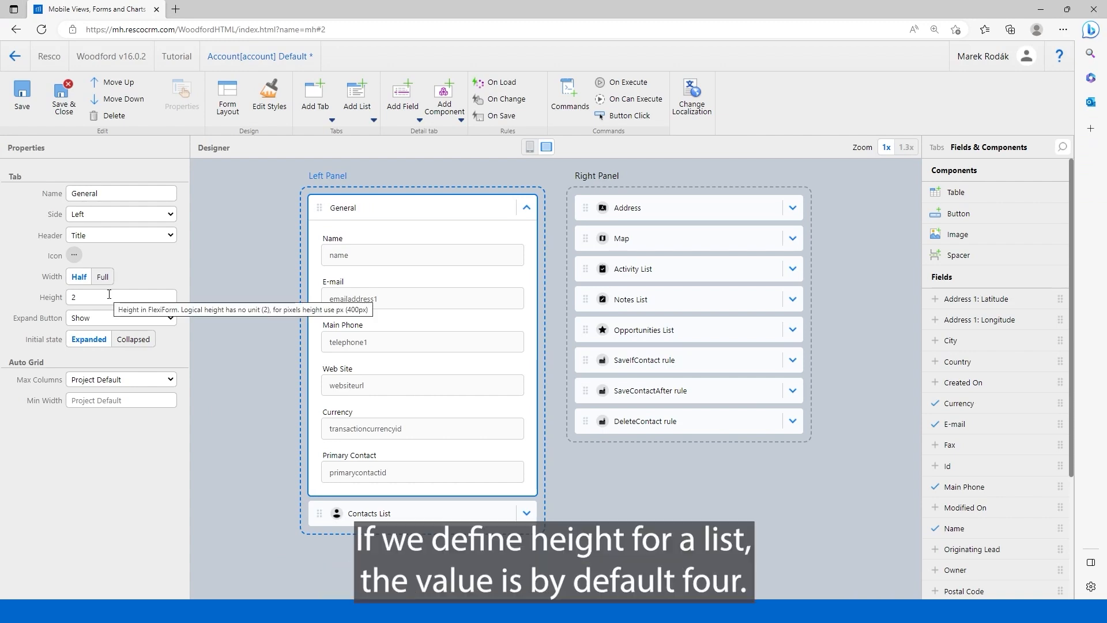
pyautogui.click(703, 337)
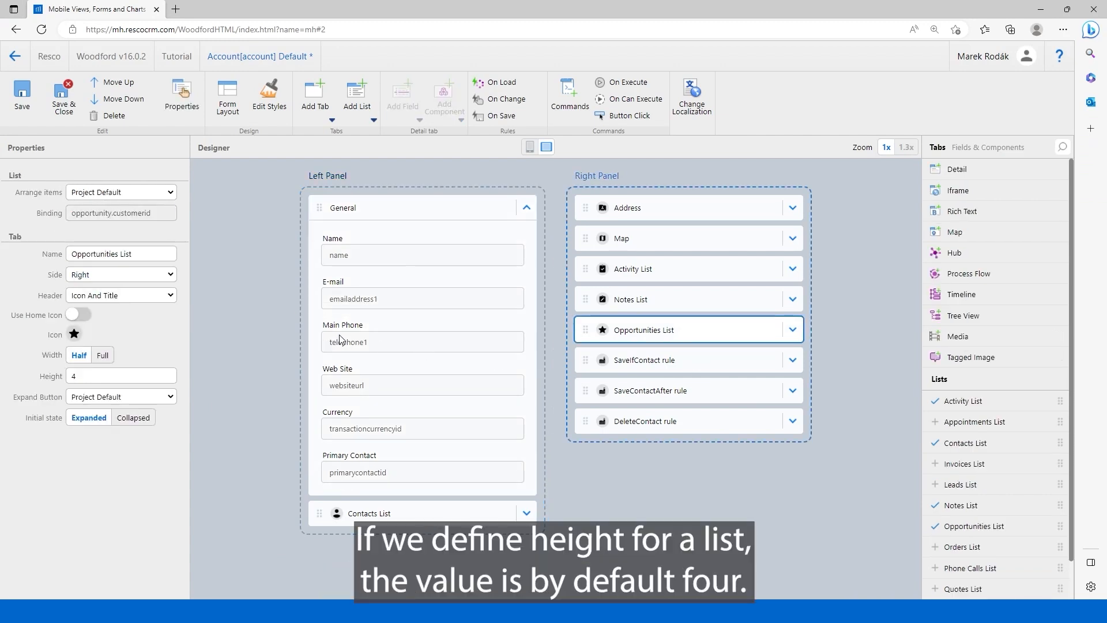
pyautogui.click(96, 375)
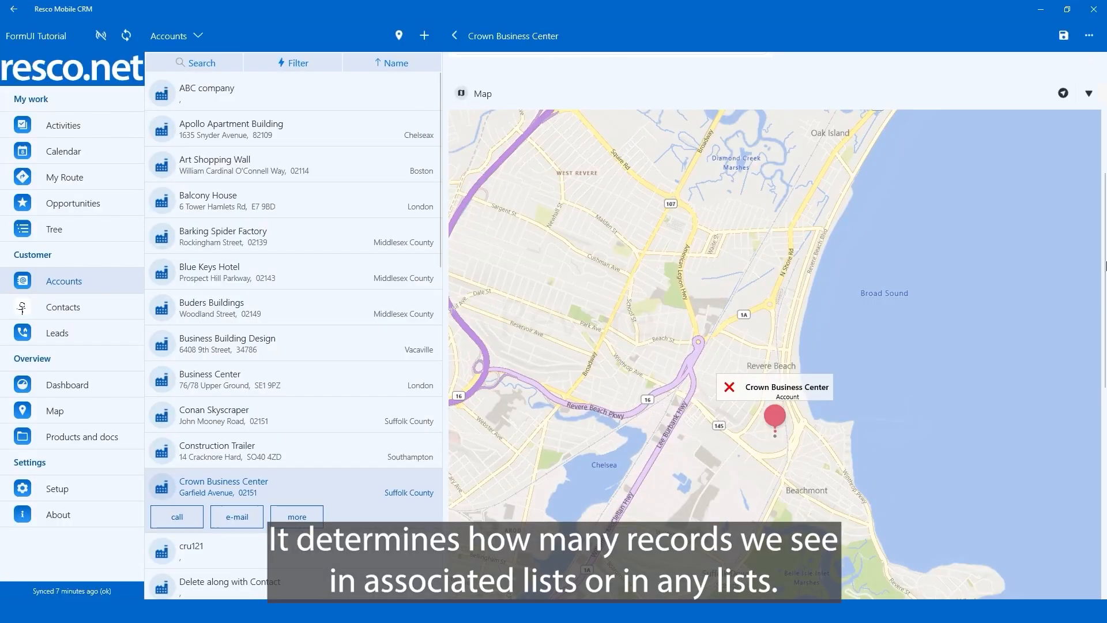
pyautogui.scroll(-5, 1101, 323)
pyautogui.scroll(-1, 1105, 380)
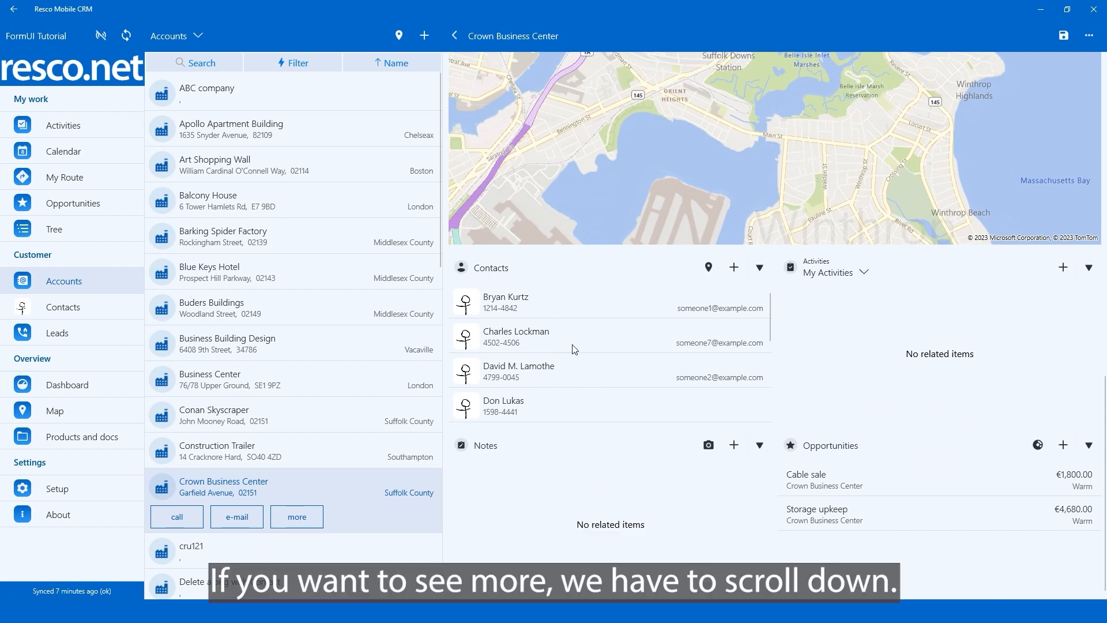
pyautogui.scroll(-4, 574, 349)
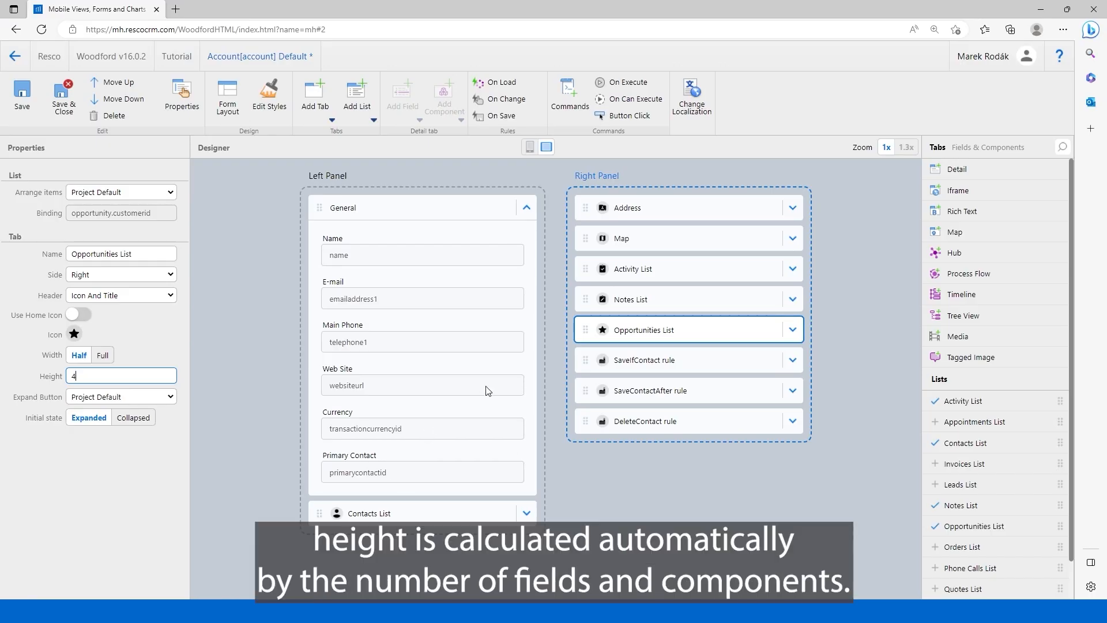
# Inspect the Height property of the General tab and of the Map tab in the Woodford form designer.
pyautogui.click(453, 222)
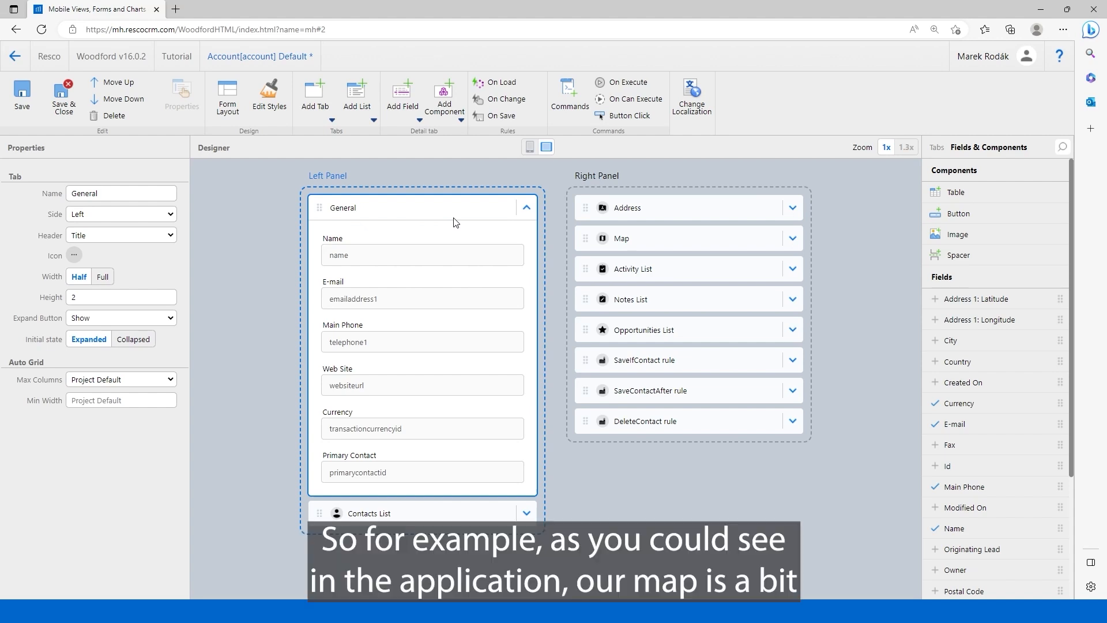
pyautogui.click(652, 244)
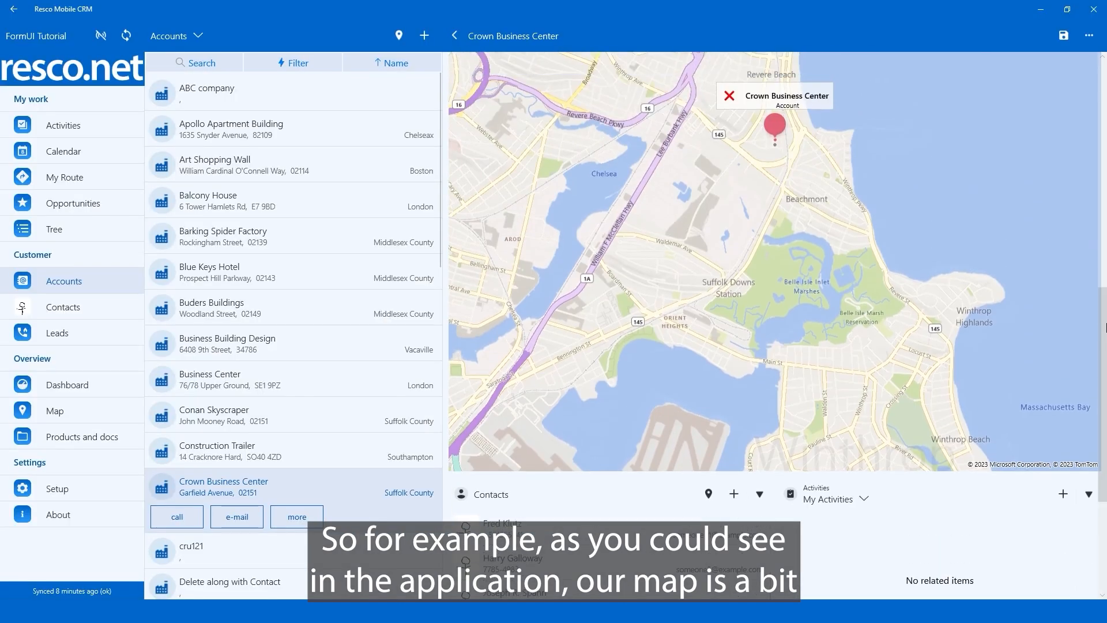
pyautogui.scroll(5, 1105, 327)
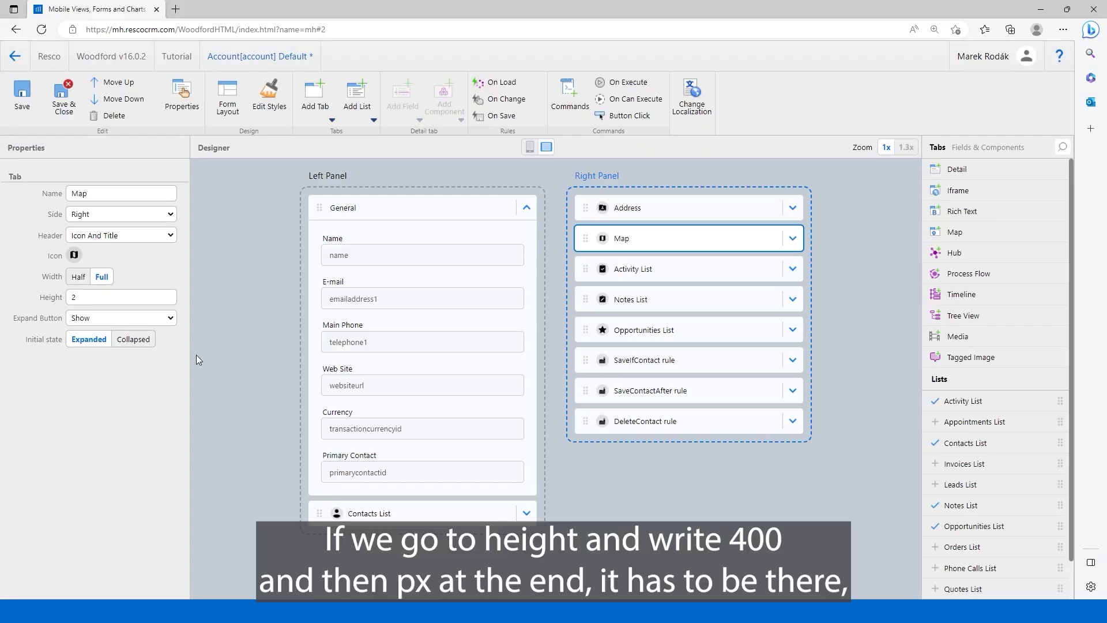
# Set the Map tab's height to 400px, then save and close the Account form.
pyautogui.click(35, 298)
pyautogui.moveTo(34, 298)
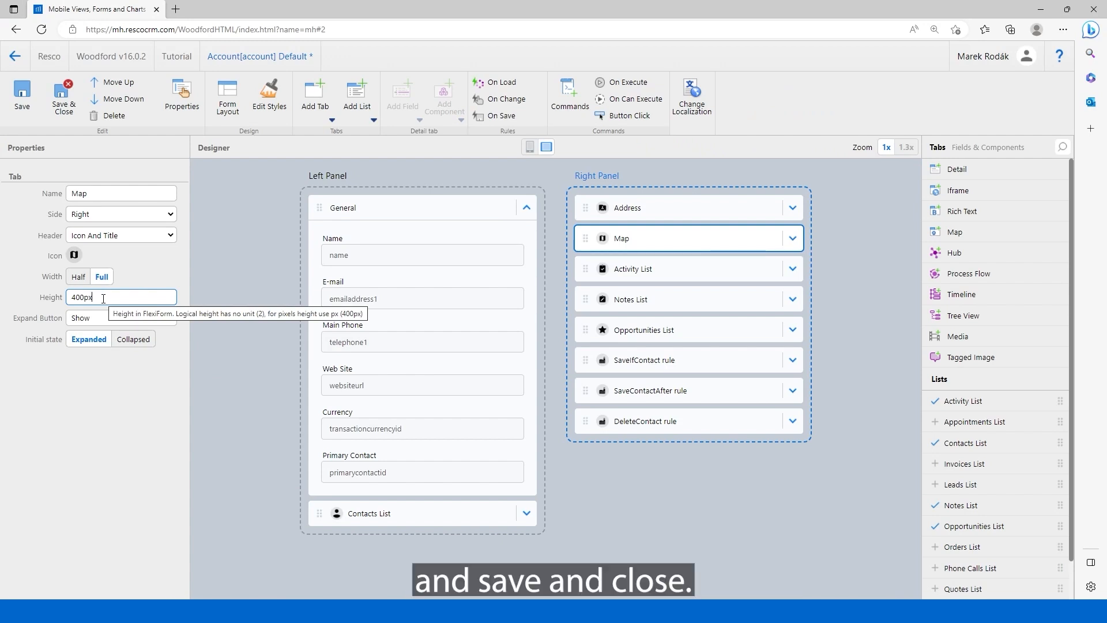
pyautogui.click(69, 113)
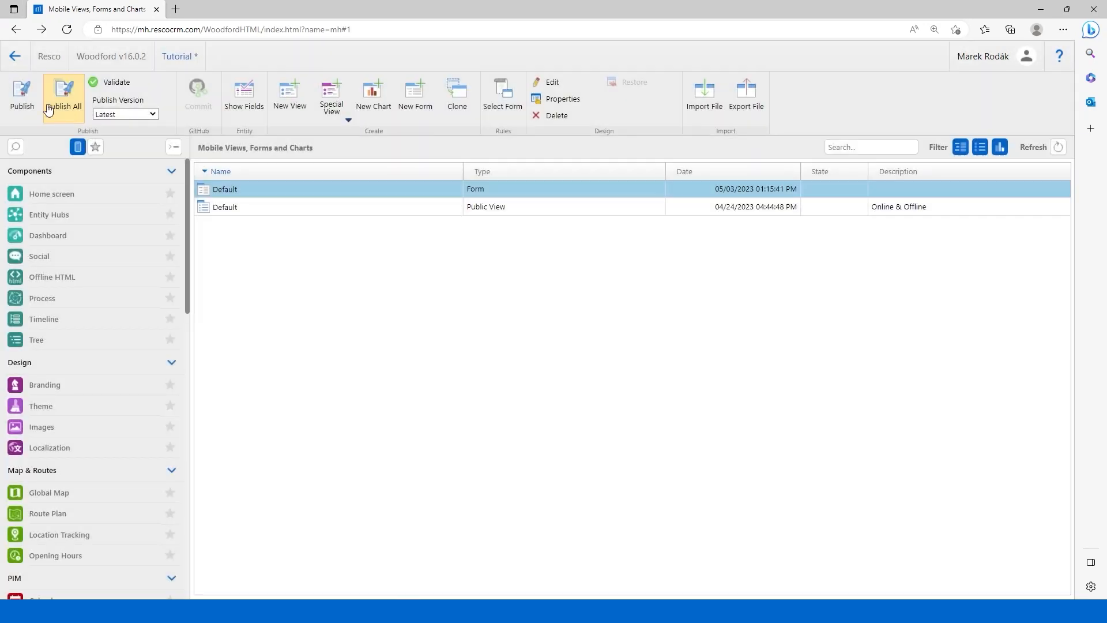
# Publish the Woodford project, switch to Resco Mobile CRM and synchronize the app.
pyautogui.click(26, 95)
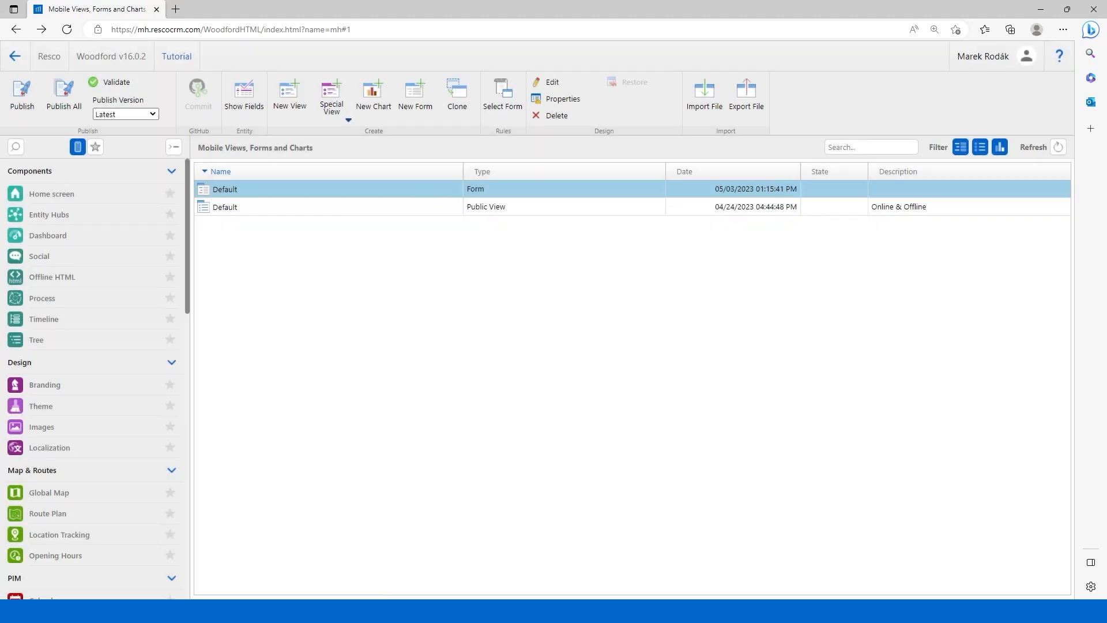
pyautogui.click(441, 610)
pyautogui.click(127, 37)
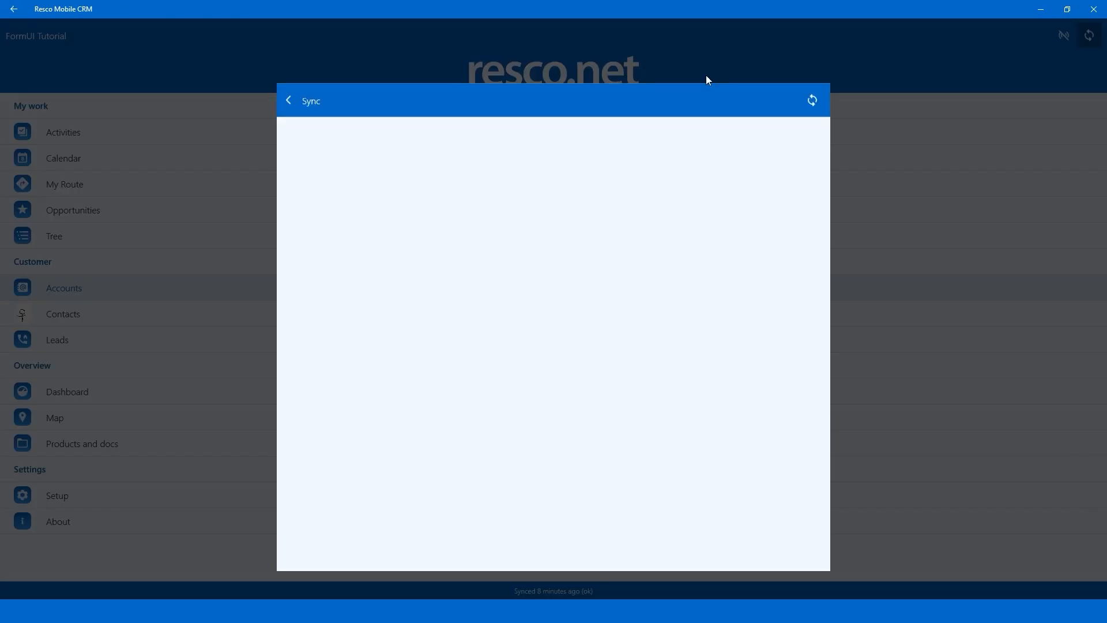
pyautogui.click(817, 63)
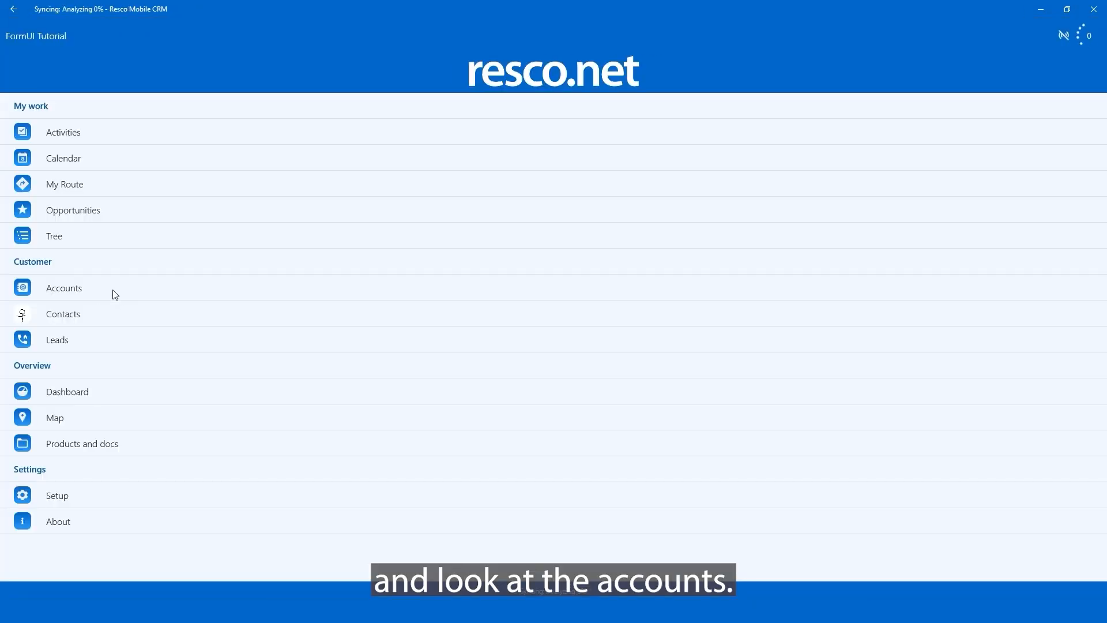
# Open the Crown Business Center account and examine how tall its Map tab is displayed.
pyautogui.click(113, 290)
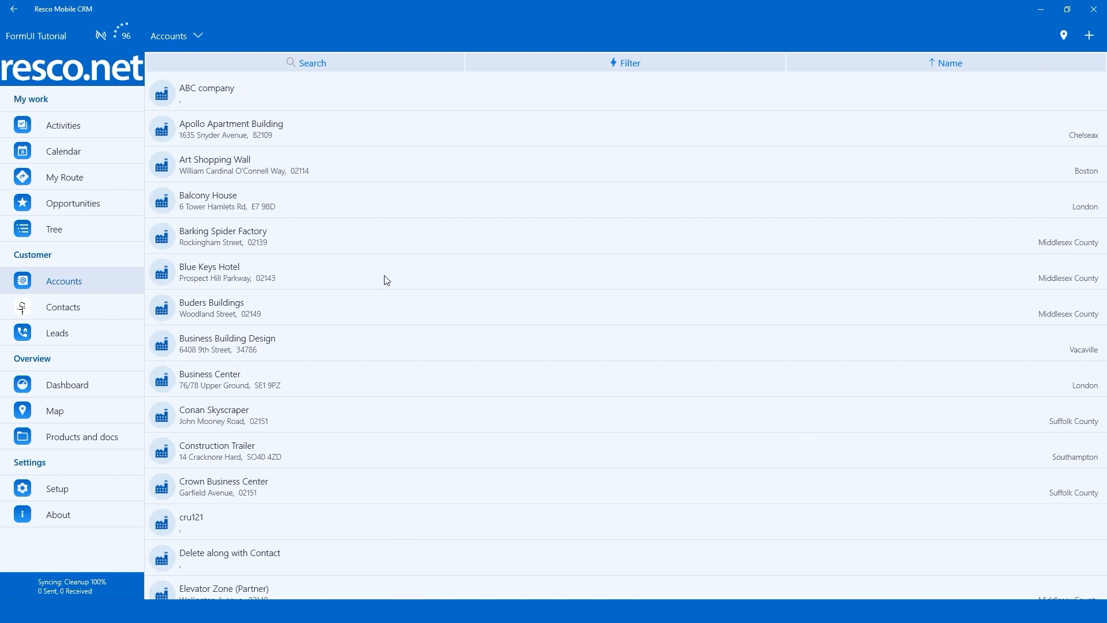
pyautogui.click(334, 489)
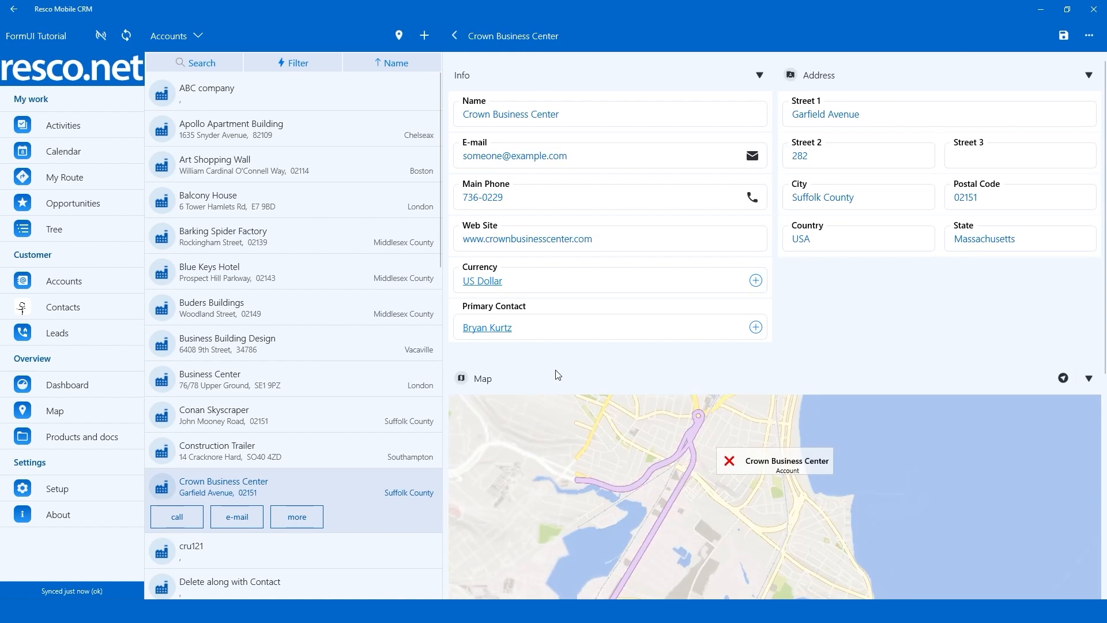
pyautogui.moveTo(1106, 189); pyautogui.dragTo(1106, 286)
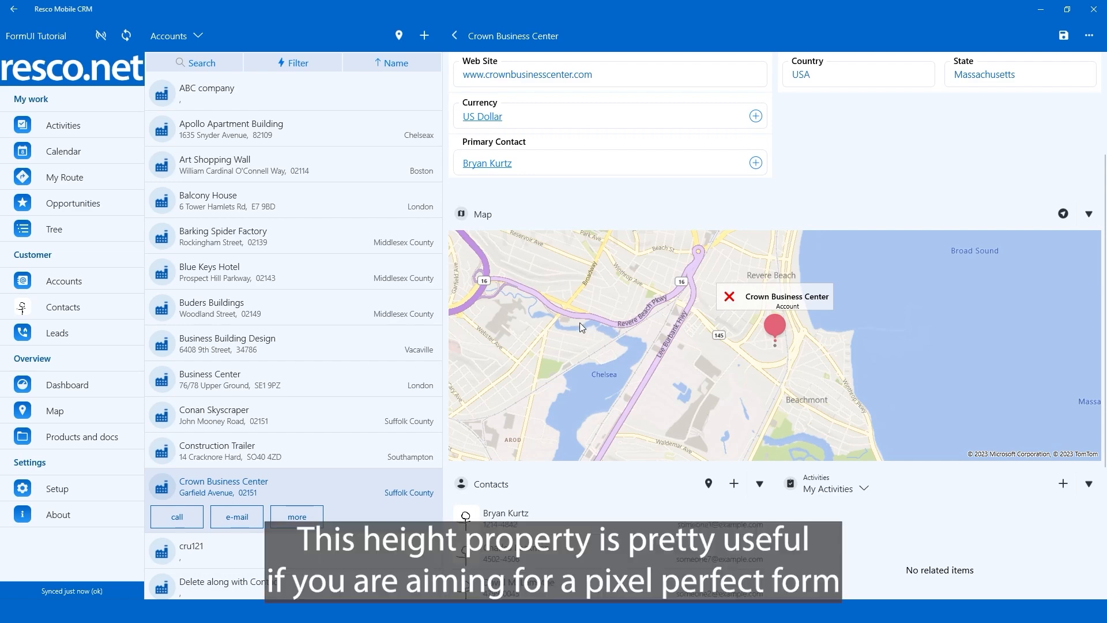
pyautogui.scroll(1, 579, 323)
pyautogui.scroll(2, 817, 208)
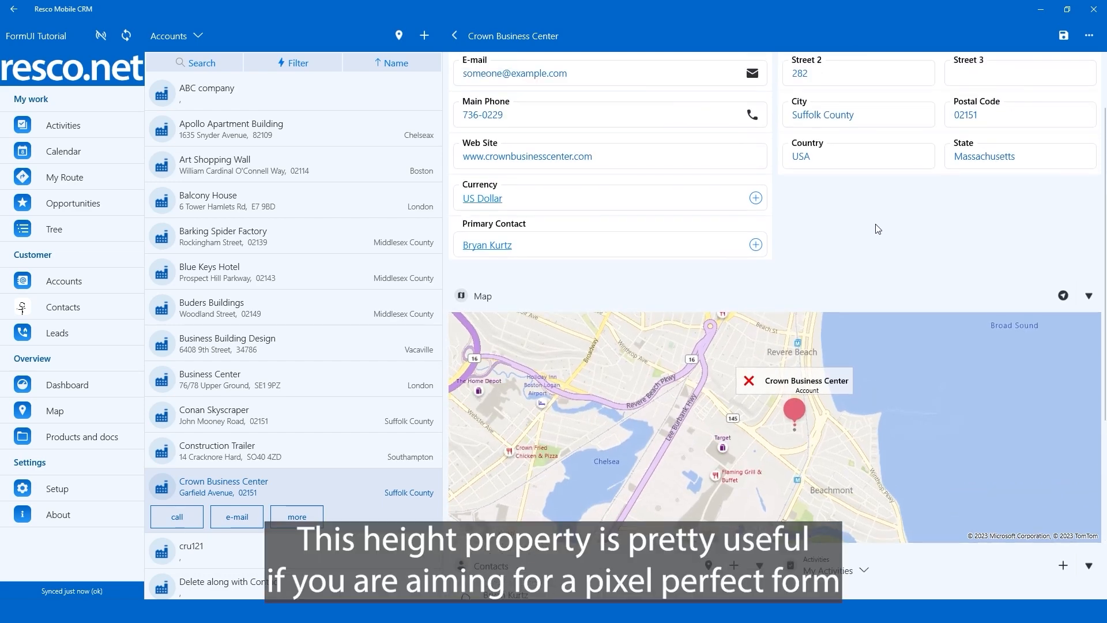
pyautogui.scroll(2, 876, 226)
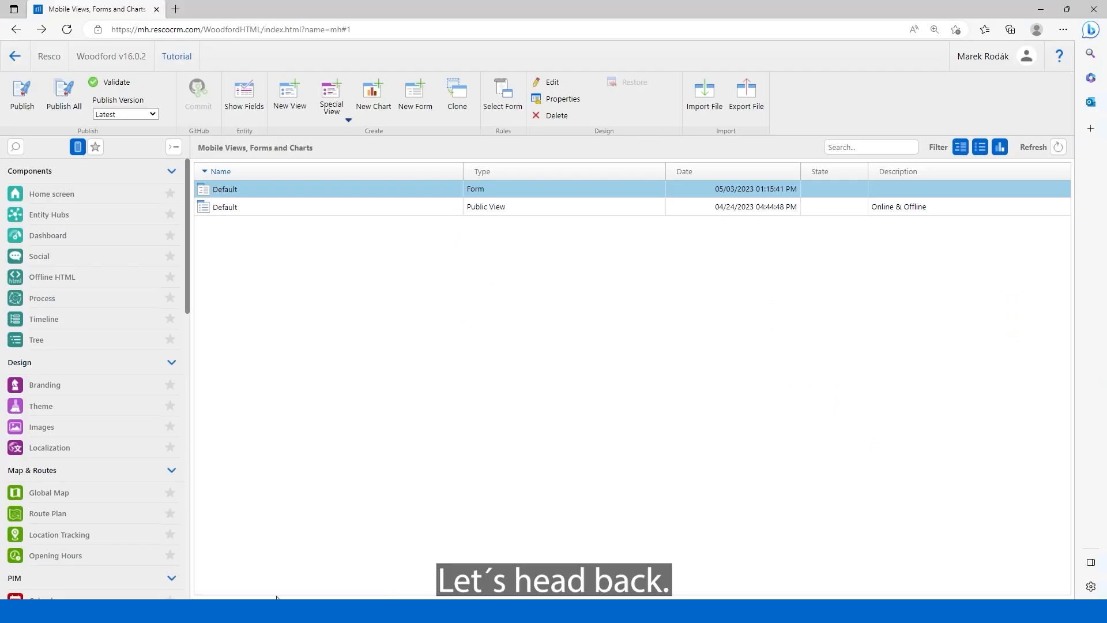
# Reopen the Account entity's Default form in Woodford and examine how the General tab collapses and expands.
pyautogui.click(293, 191)
pyautogui.doubleClick(293, 192)
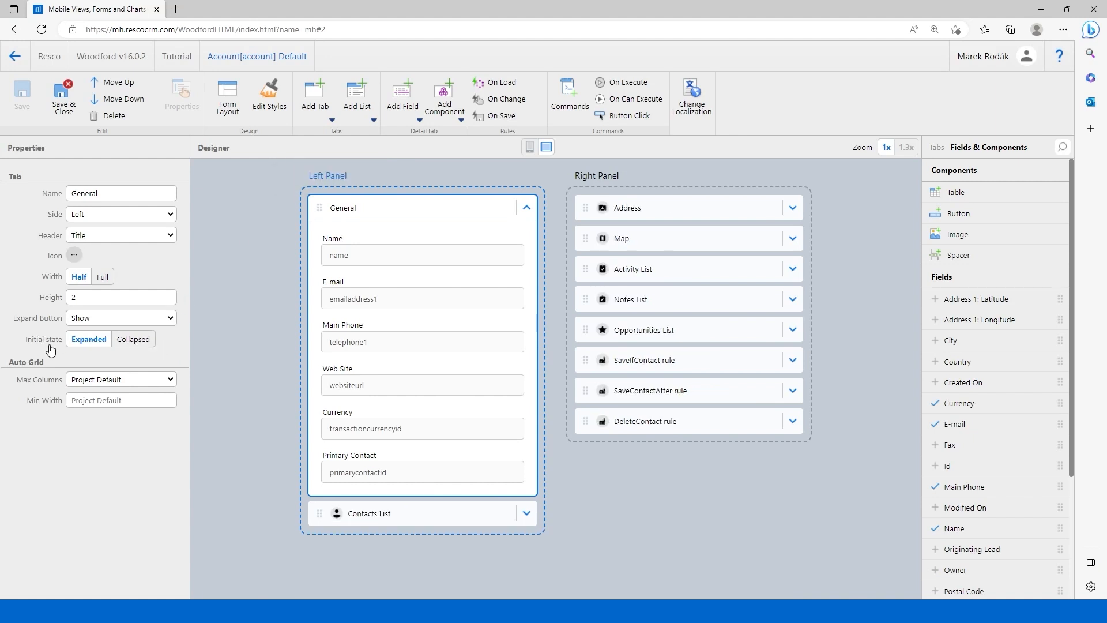
pyautogui.click(526, 209)
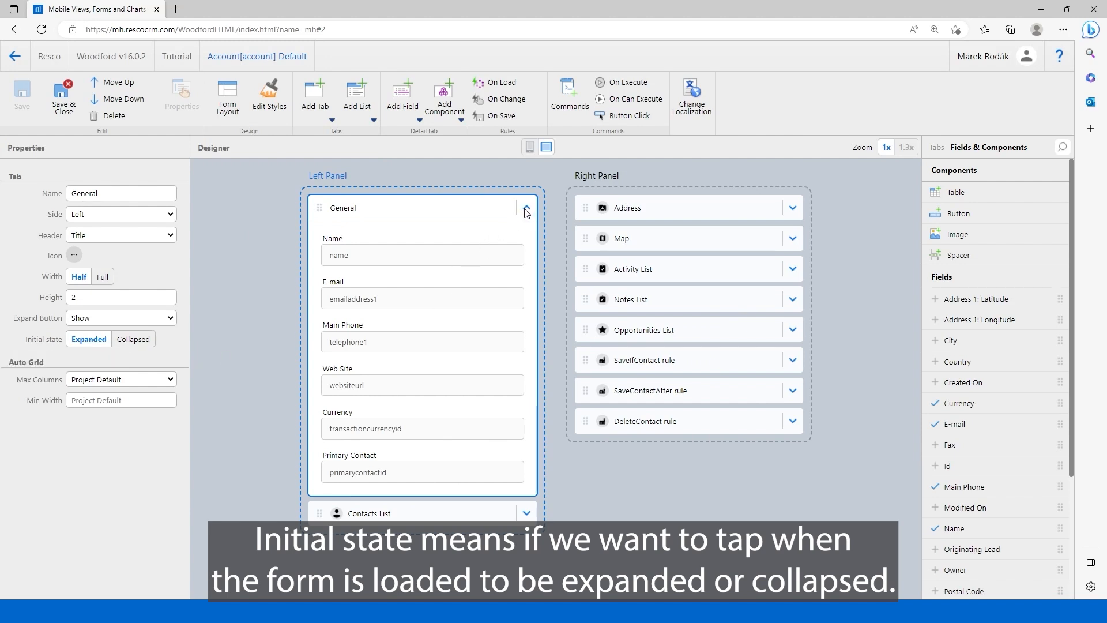
pyautogui.click(526, 209)
pyautogui.click(527, 210)
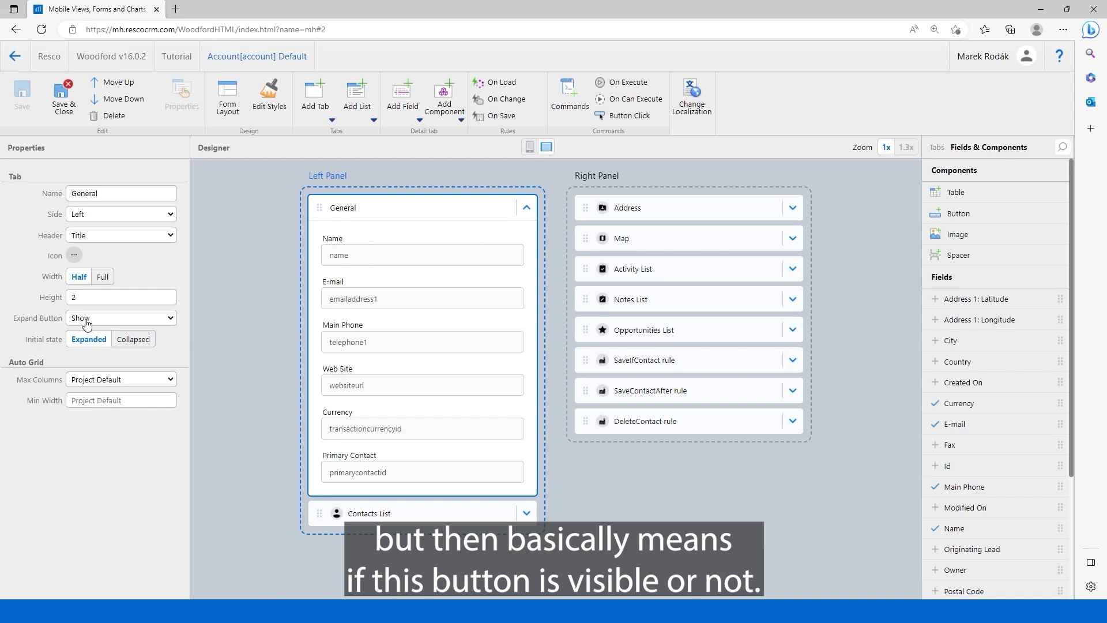
pyautogui.click(528, 208)
pyautogui.click(526, 208)
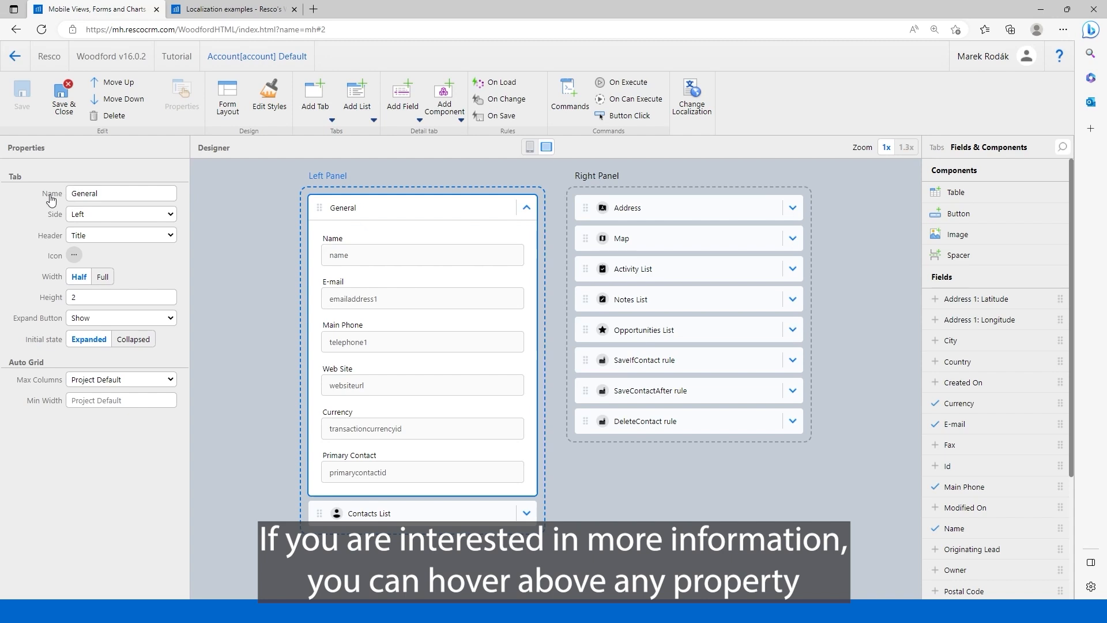
# Display the help for the General tab's Name property and open its dedicated wiki page.
pyautogui.moveTo(50, 199)
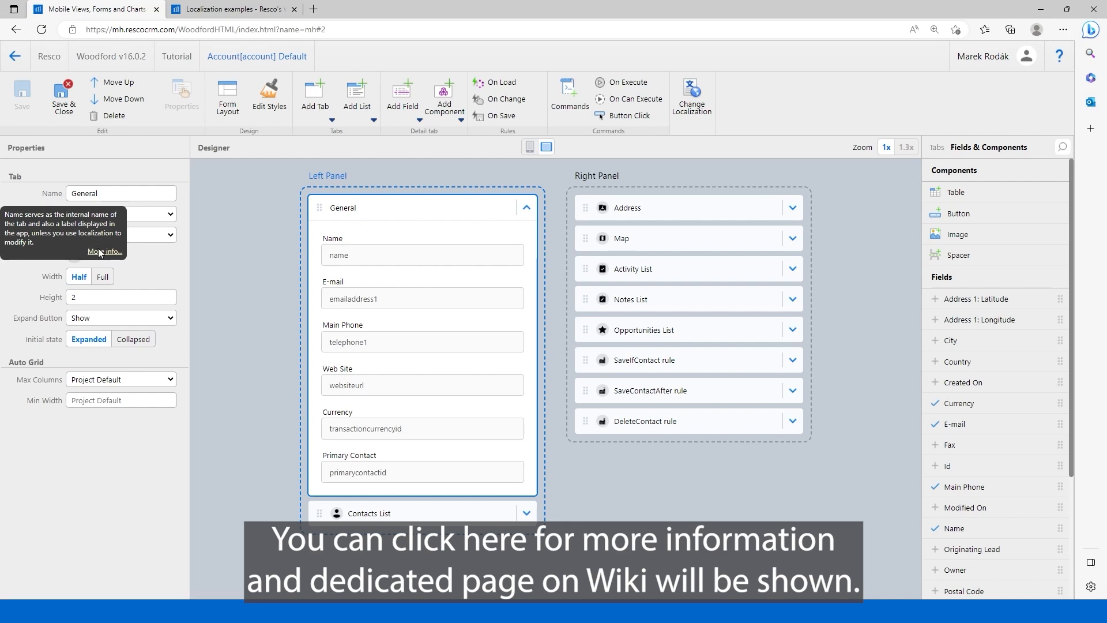
pyautogui.click(98, 252)
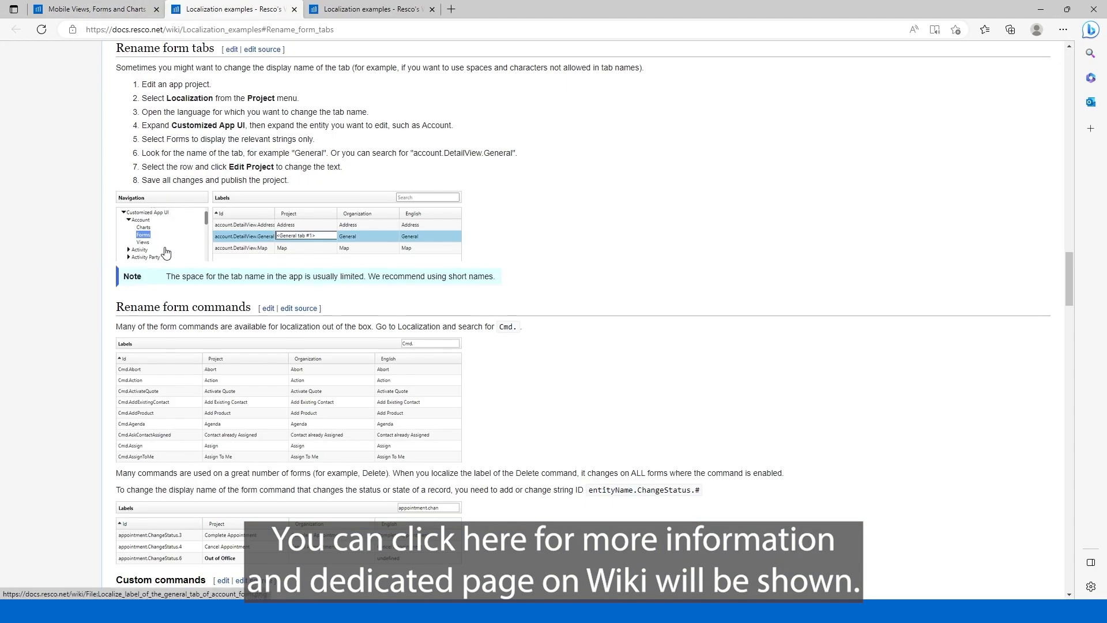